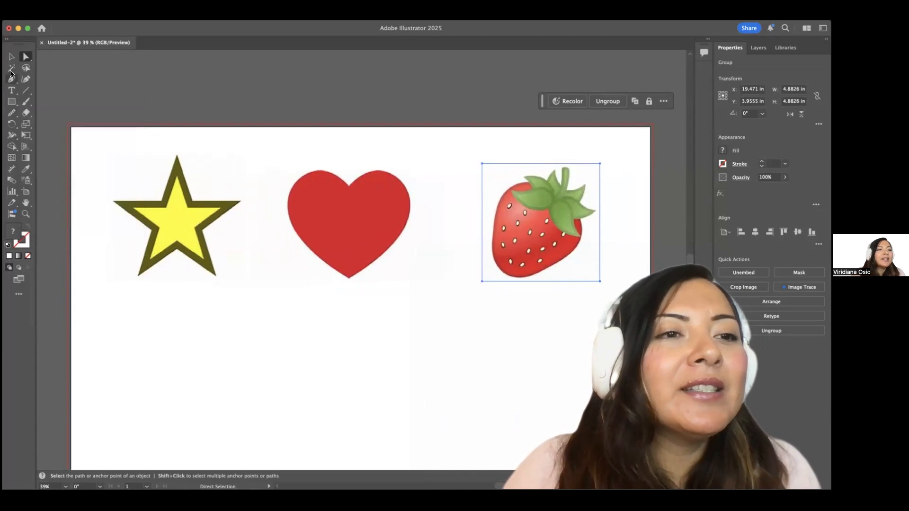
With the Pen tool, zoom in on the star and place the first anchor at its left tip.
left_click(10, 81)
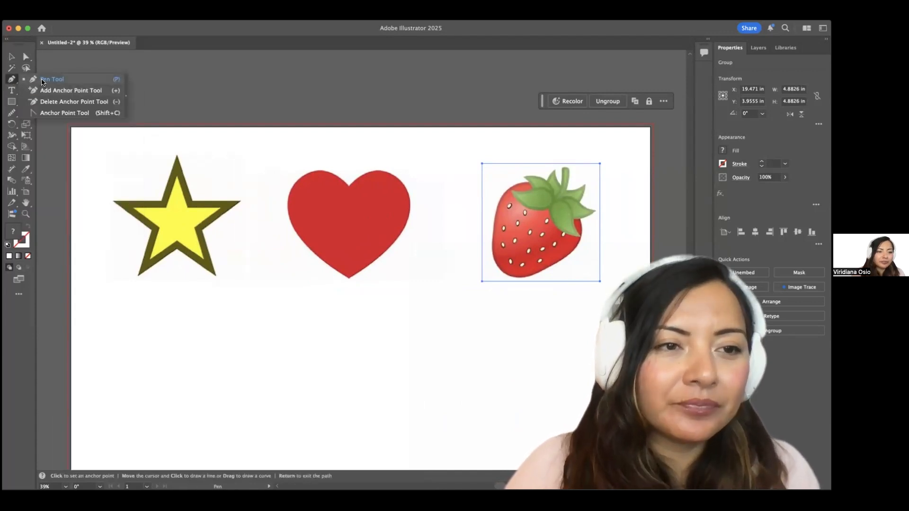
scroll(115, 196, "up", 5)
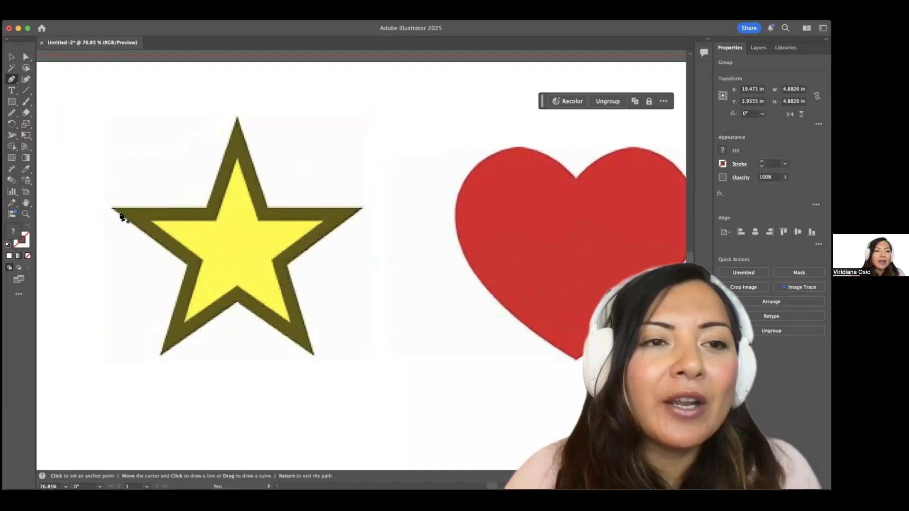
scroll(122, 217, "down", 3)
key("v")
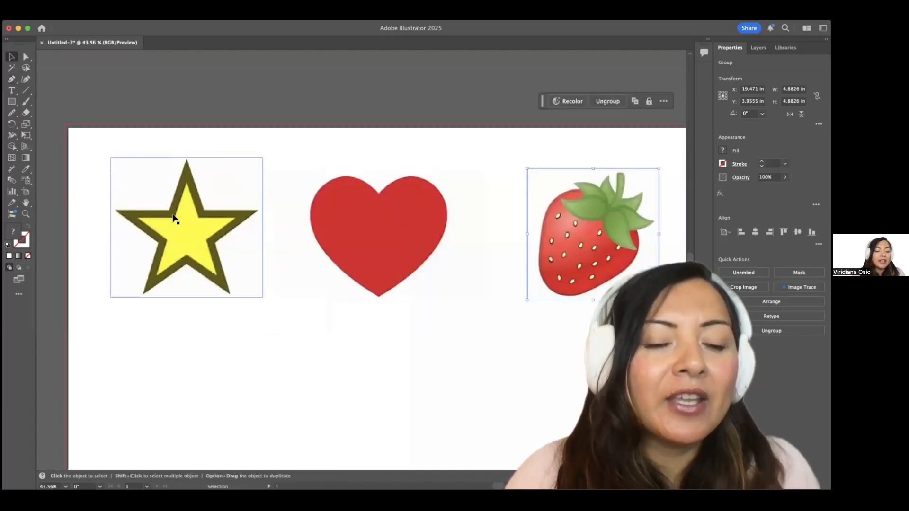
scroll(174, 219, "up", 3)
key("p")
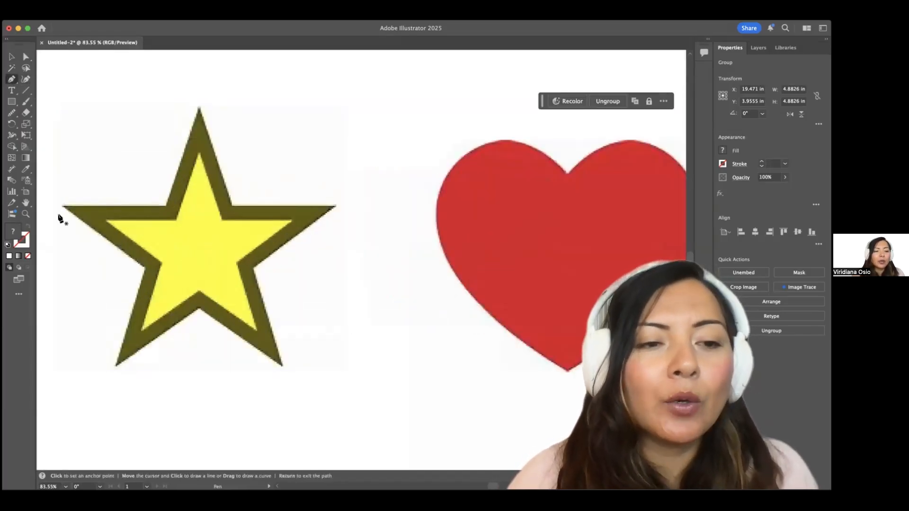
scroll(61, 213, "up", 3)
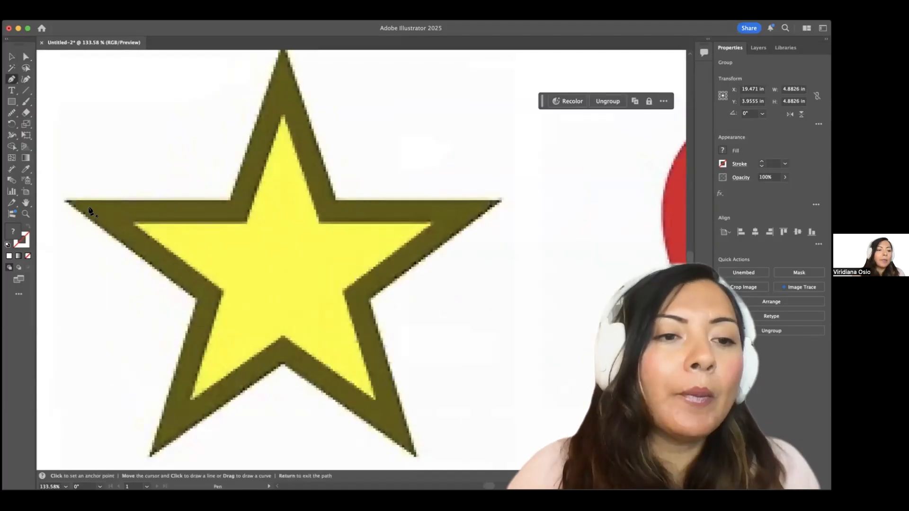
left_click(67, 200)
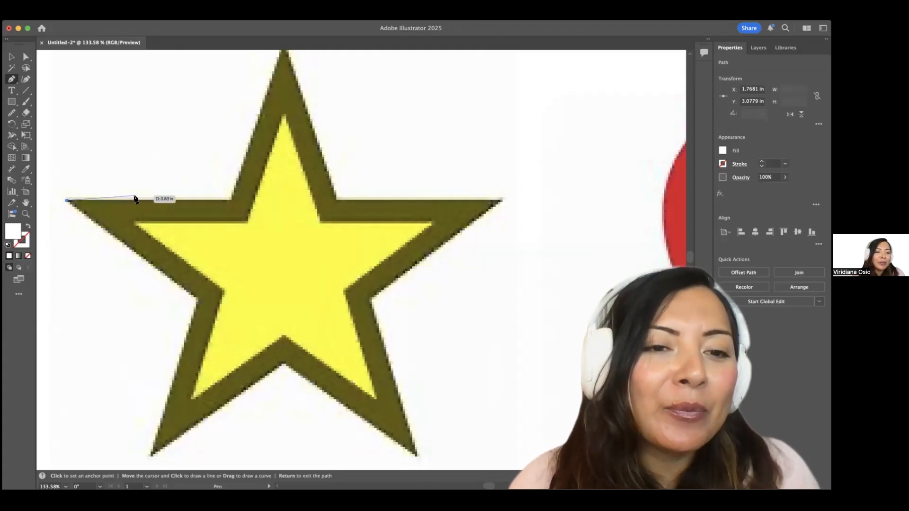
Add an anchor at the star's top-left inner corner and make the path unfilled with a 1 pt stroke.
left_click(230, 200)
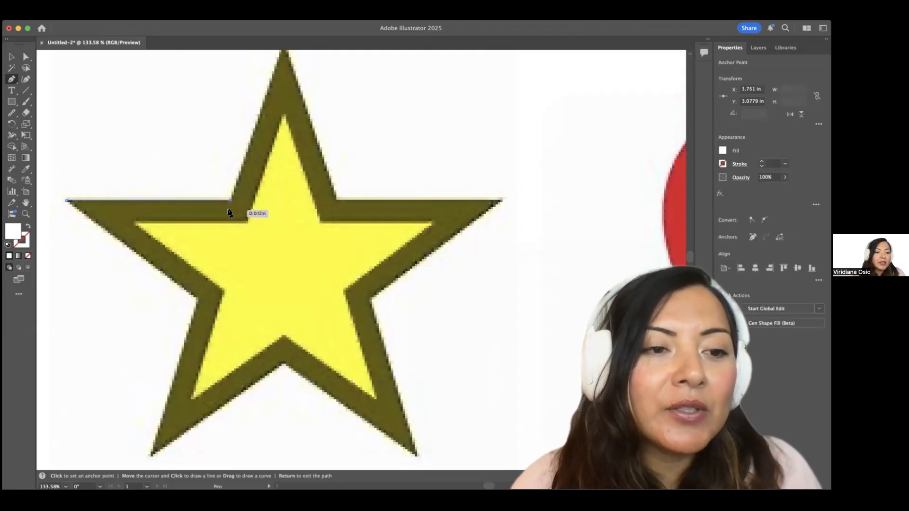
scroll(155, 248, "up", 2)
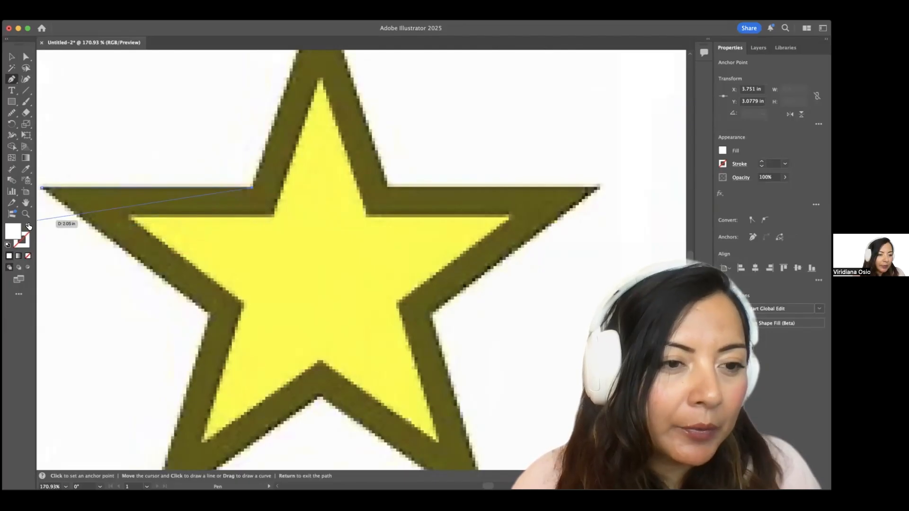
left_click(28, 226)
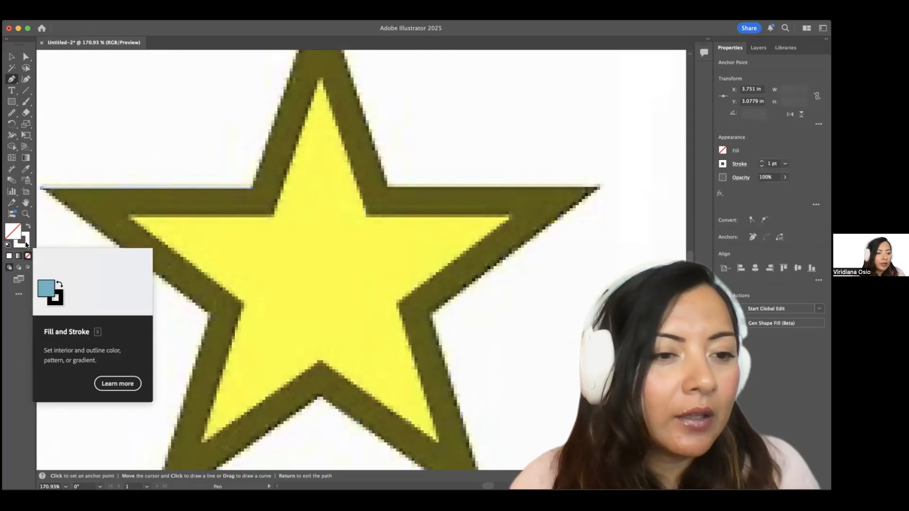
Set the tracing path's stroke colour to red #d83030.
double_click(26, 245)
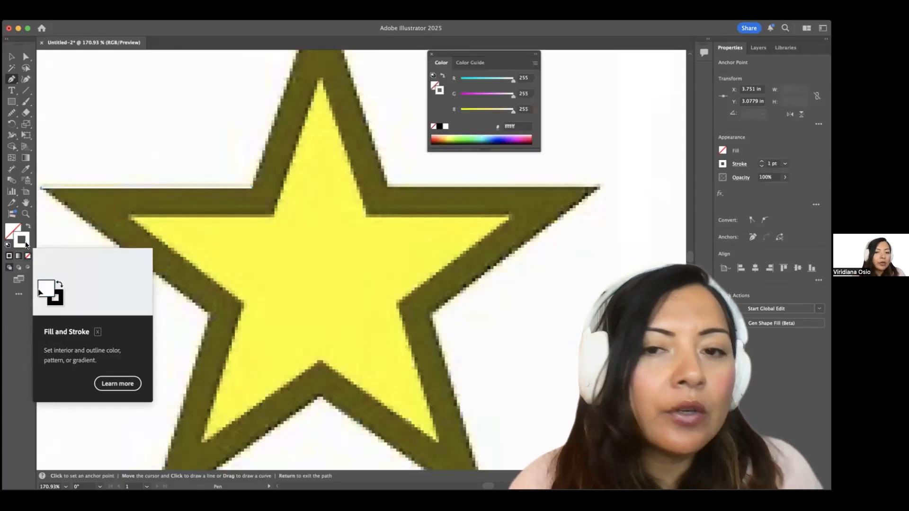
left_click(393, 209)
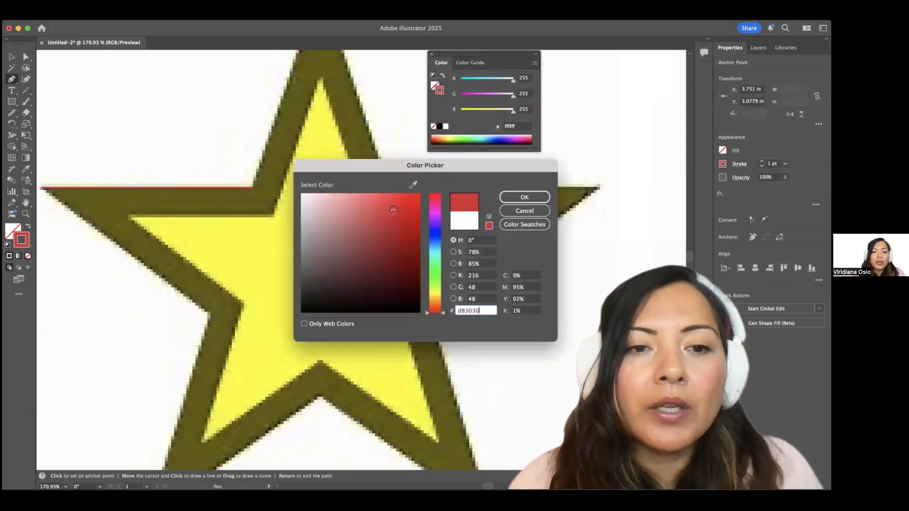
left_click(524, 197)
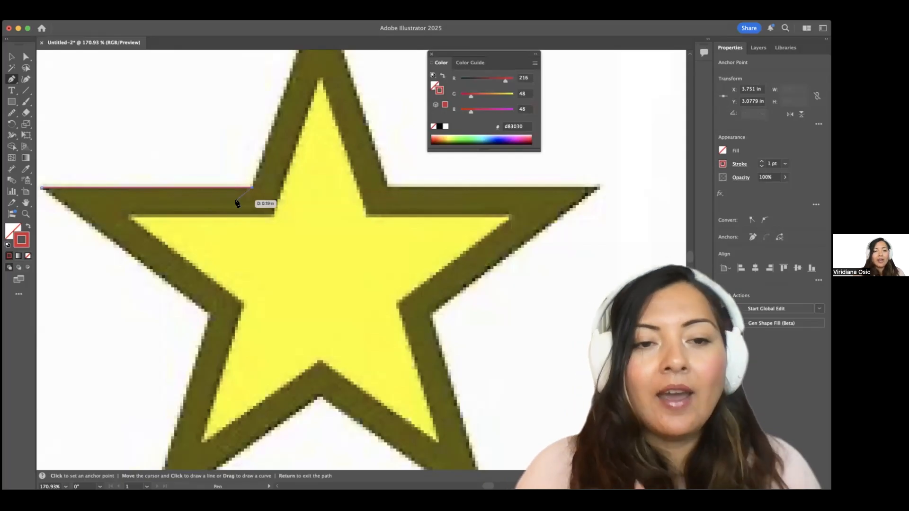
scroll(237, 204, "up", 5)
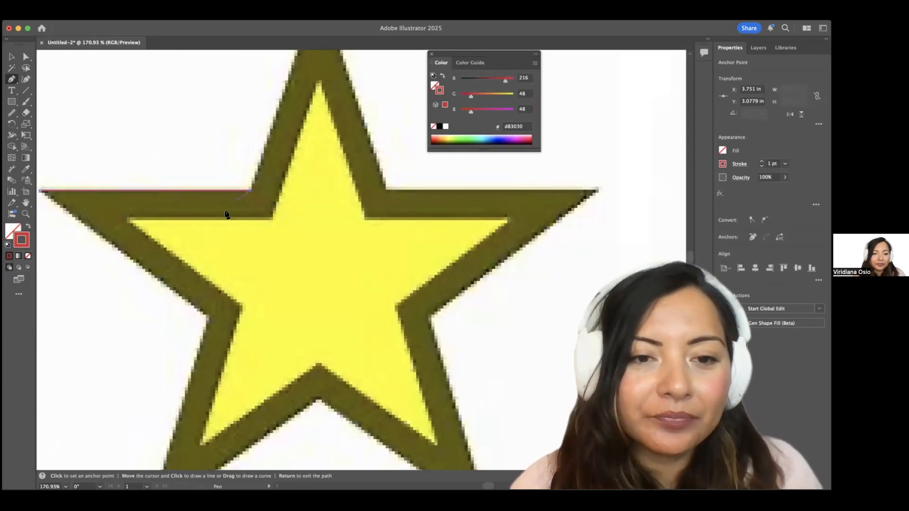
scroll(268, 192, "up", 3)
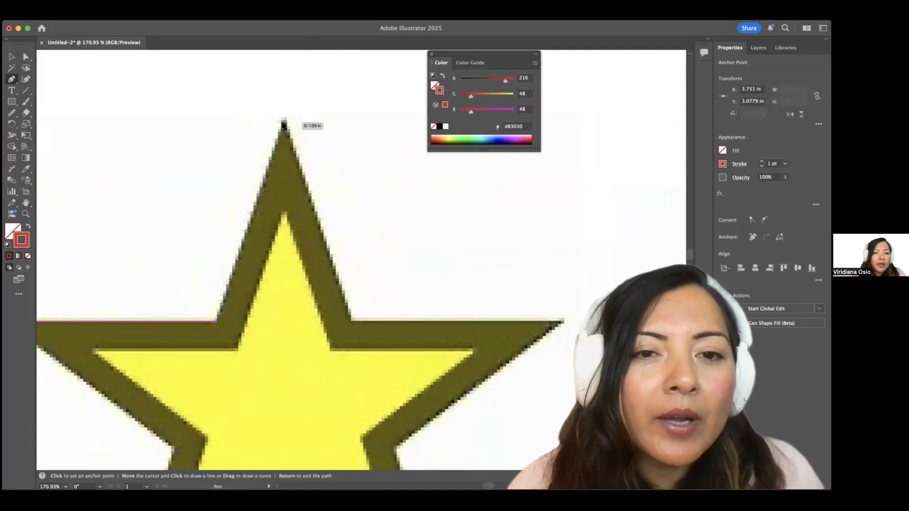
Add anchors at the star's top point, upper-right inner corner, right tip and lower-right inner corner.
left_click(282, 124)
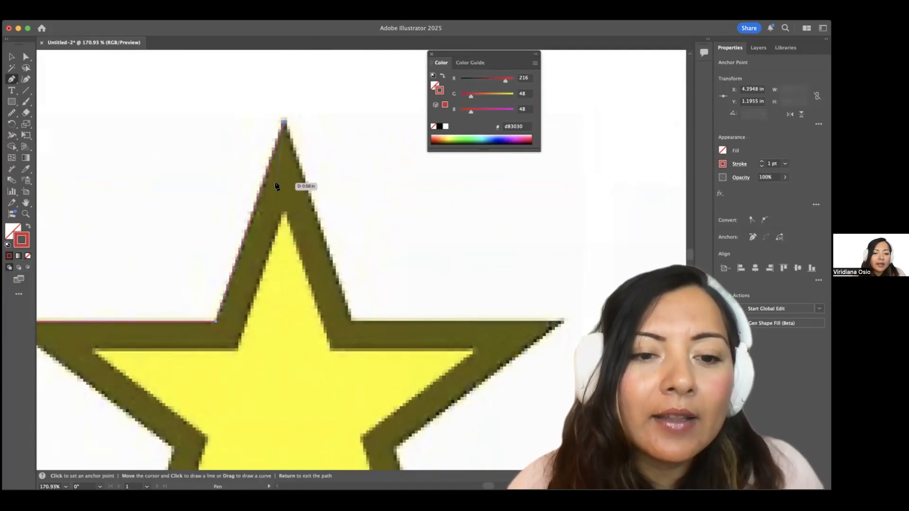
scroll(277, 186, "down", 3)
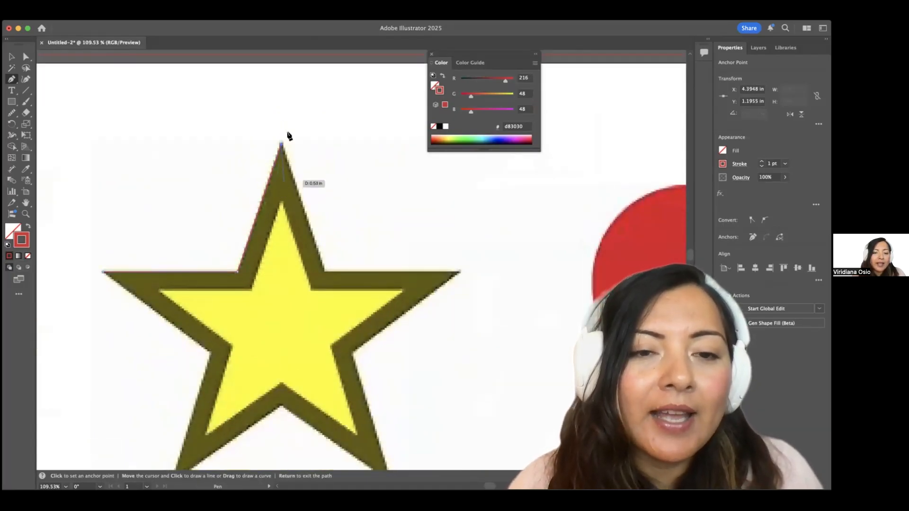
scroll(281, 152, "up", 4)
scroll(289, 187, "down", 3)
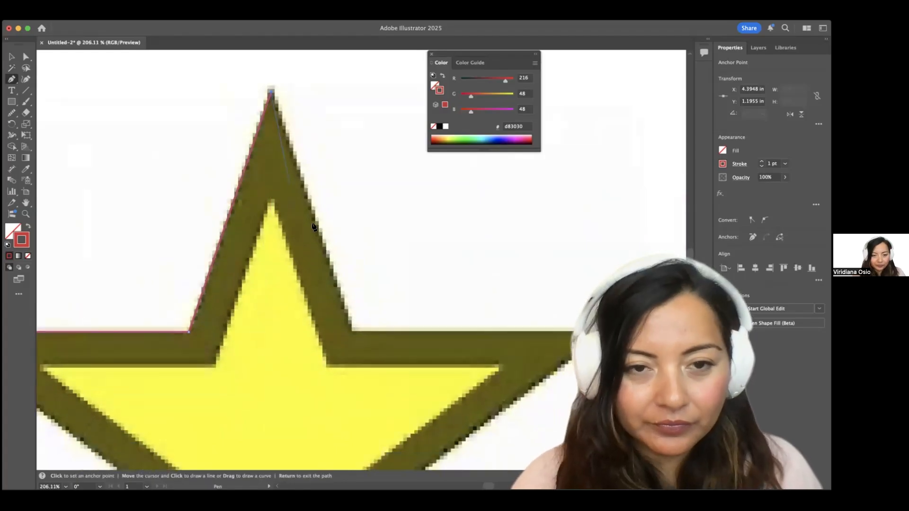
scroll(353, 321, "down", 3)
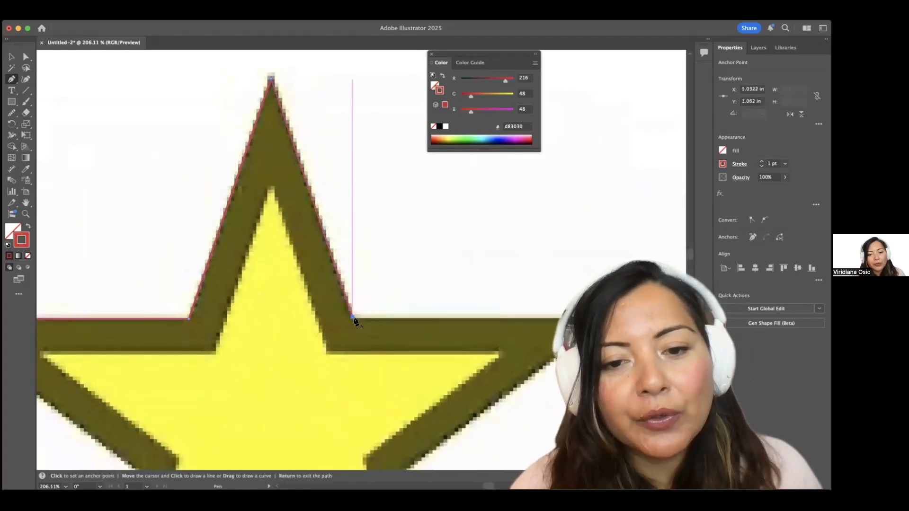
left_click(353, 321)
left_click(538, 317)
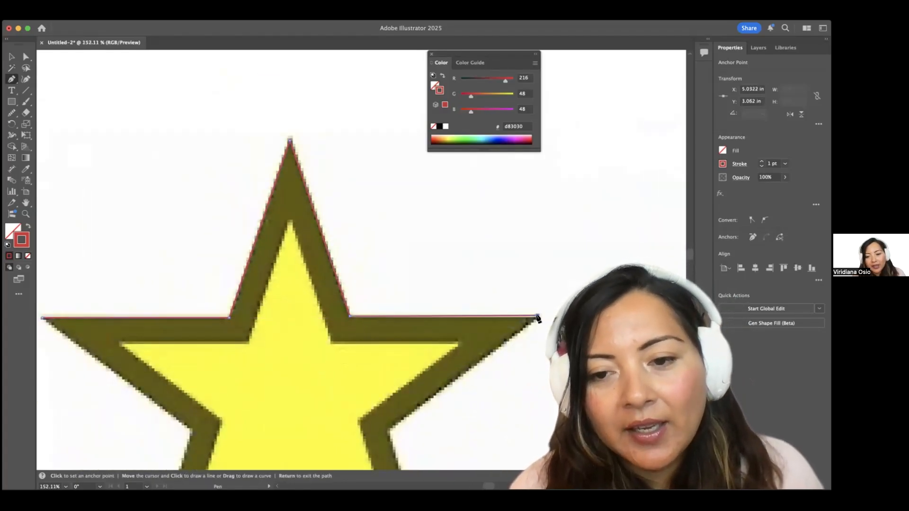
scroll(492, 327, "down", 4)
left_click(389, 358)
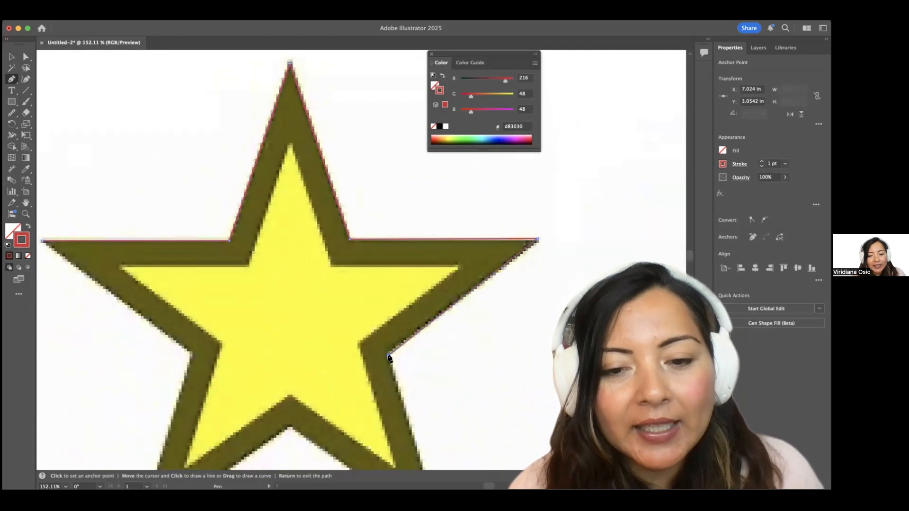
Add anchors at the bottom-right tip, bottom inner corner, bottom-left tip and left inner corner, then close the path at the left tip.
scroll(402, 378, "down", 3)
scroll(445, 442, "down", 3)
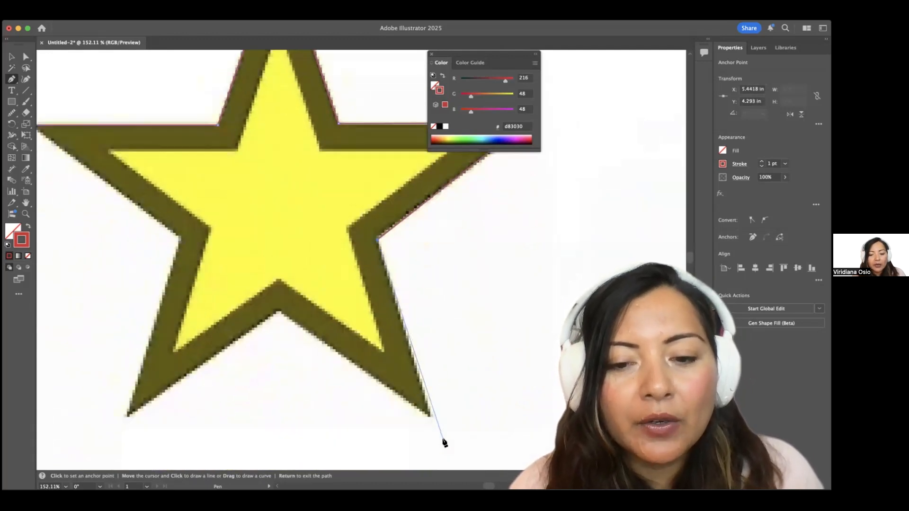
left_click(429, 416)
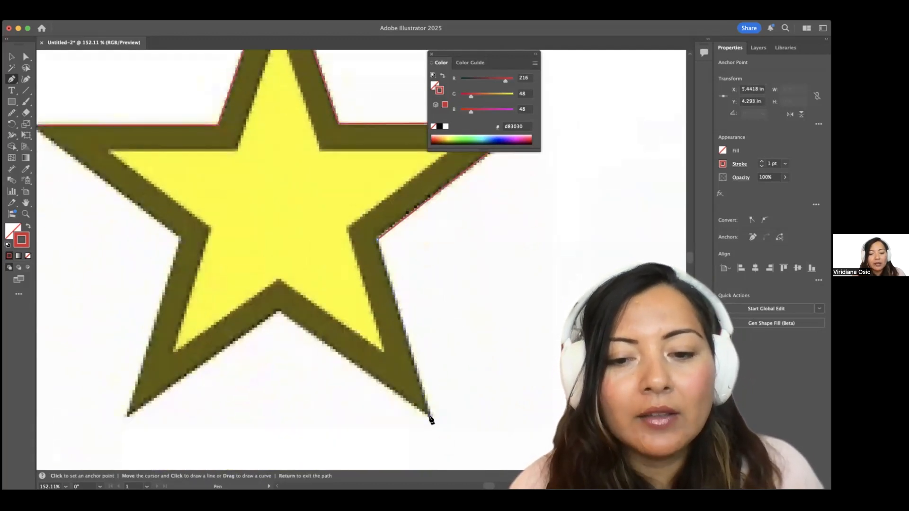
left_click(279, 312)
scroll(230, 389, "left", 3)
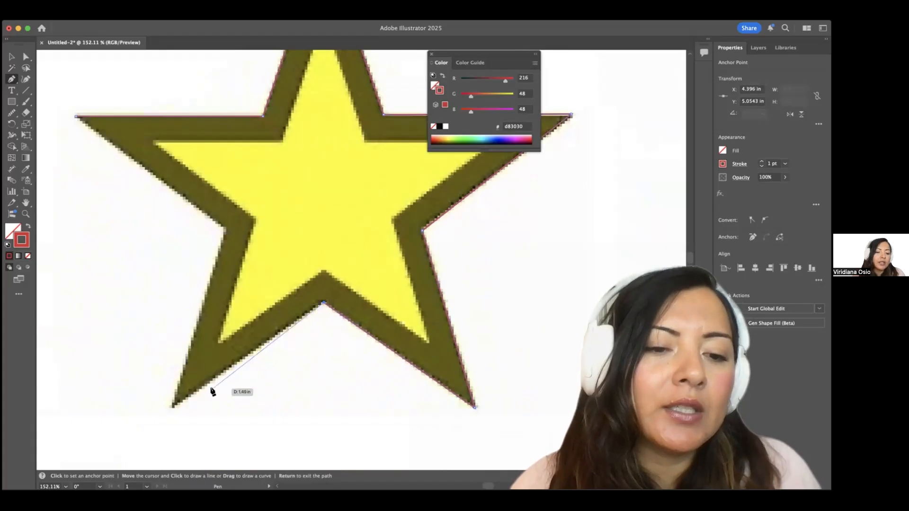
left_click(172, 406)
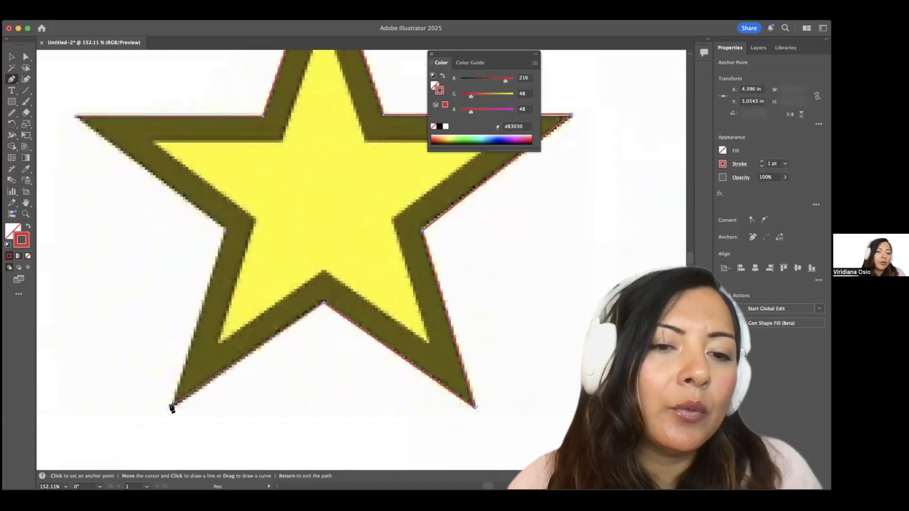
left_click(224, 230)
left_click(76, 117)
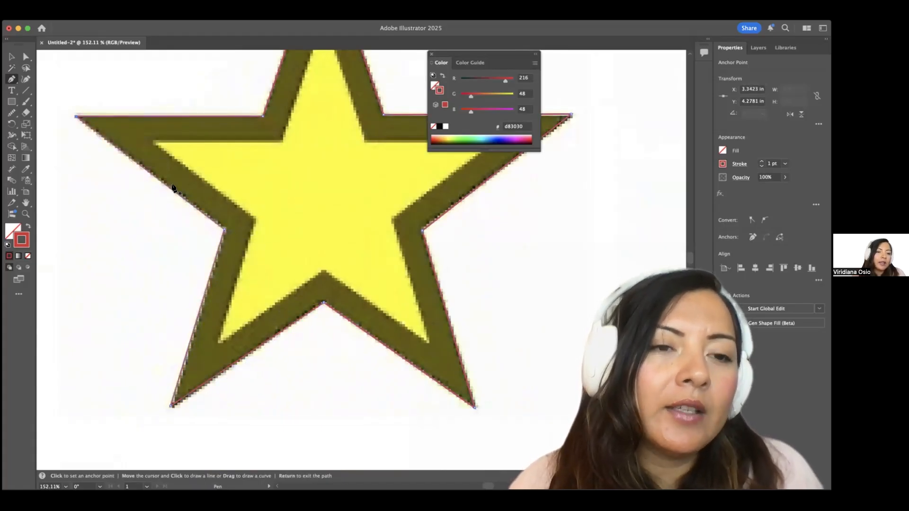
scroll(173, 187, "down", 3)
left_click(8, 55)
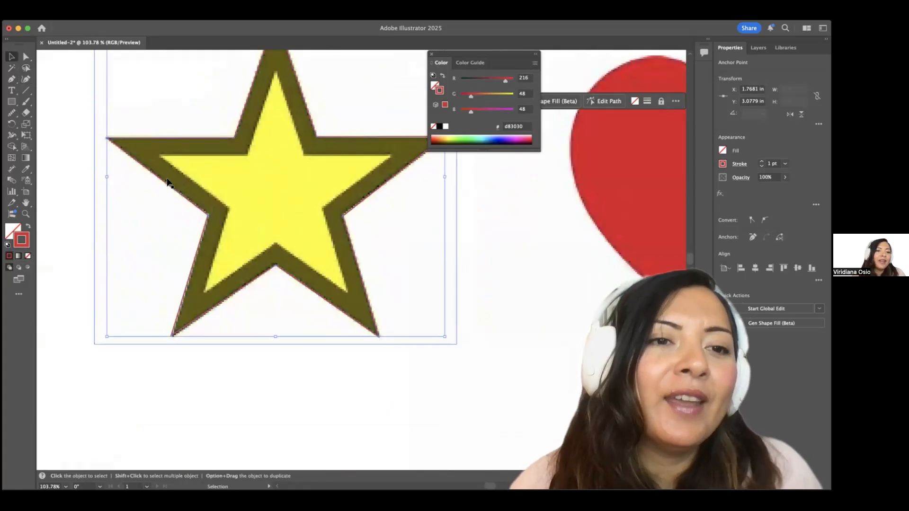
Swap the star path's fill and stroke, bring the heart into view, and switch to the Pen tool.
left_click(27, 227)
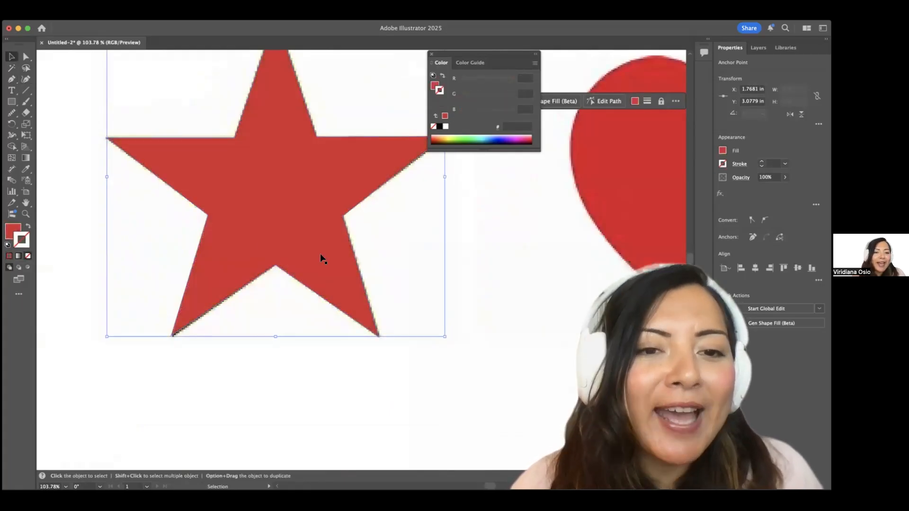
scroll(320, 257, "down", 4)
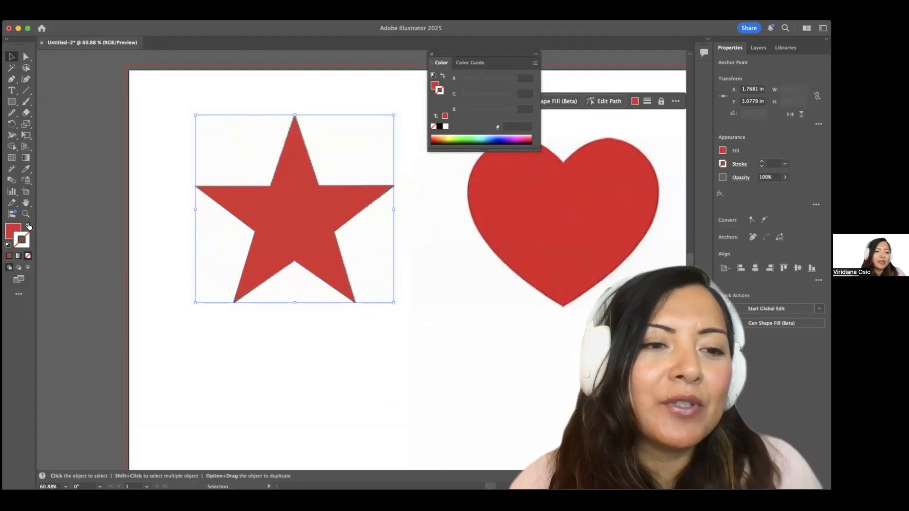
scroll(341, 303, "right", 5)
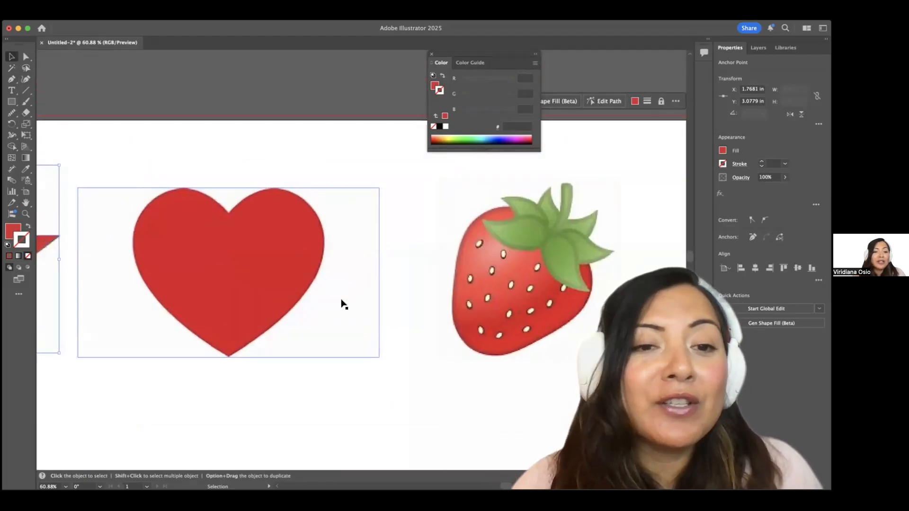
scroll(341, 305, "left", 2)
key("p")
scroll(341, 244, "up", 2)
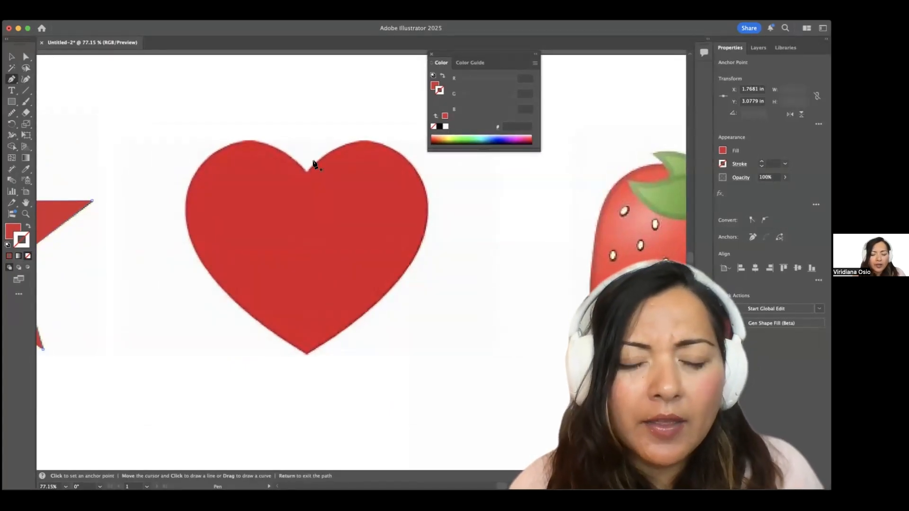
Place the first Pen anchor at the heart's top centre notch.
scroll(314, 163, "up", 1)
scroll(314, 163, "right", 1)
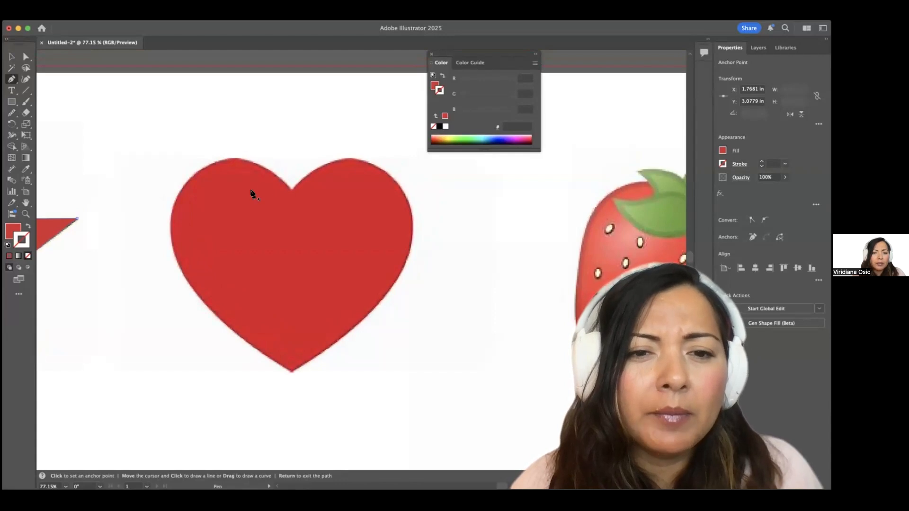
scroll(250, 193, "up", 2)
left_click(302, 190)
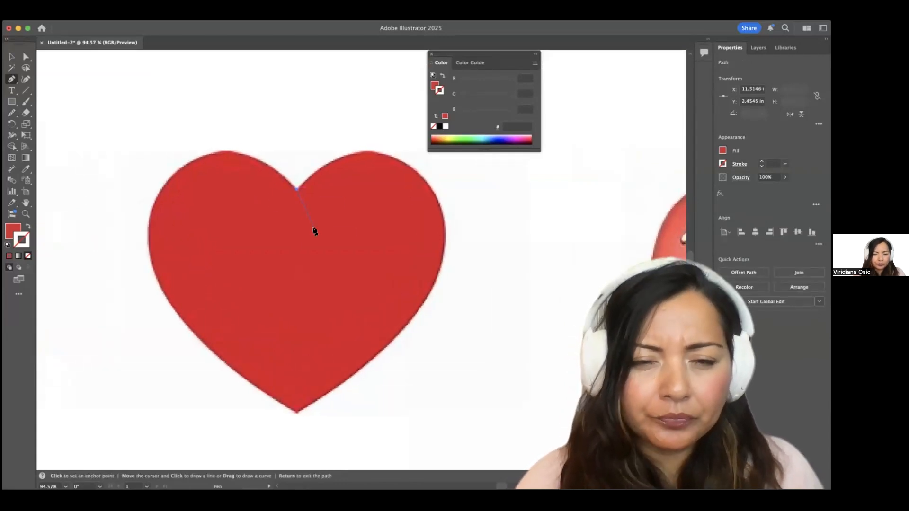
scroll(315, 230, "right", 5)
scroll(315, 230, "up", 1)
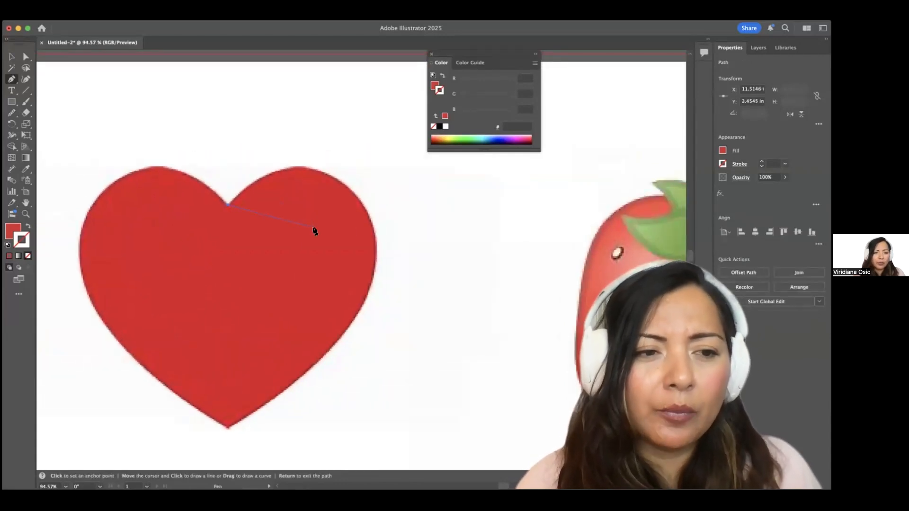
Make the heart path unfilled with a yellow-green #cdf427 stroke.
left_click(28, 228)
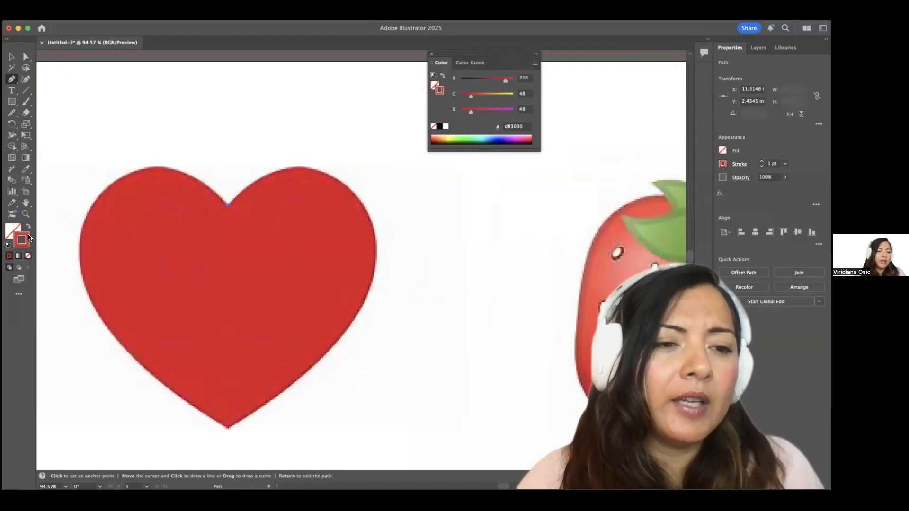
double_click(22, 240)
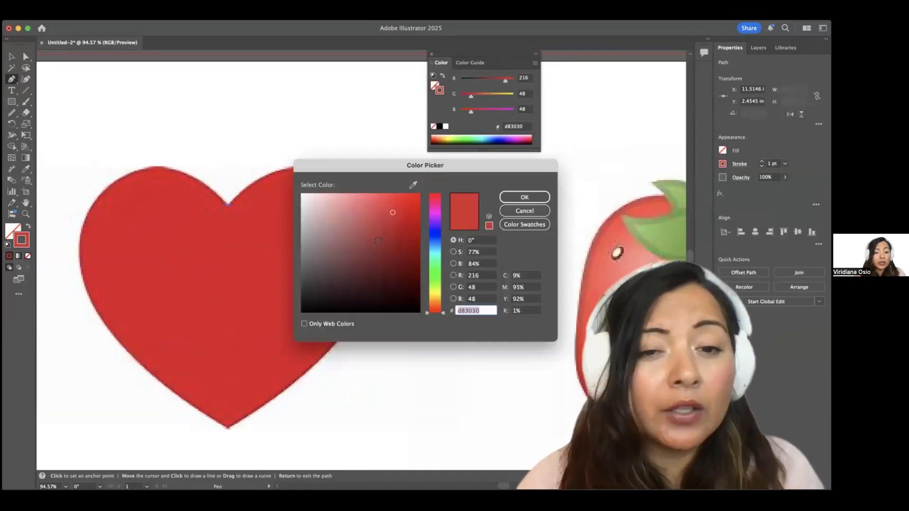
left_click(430, 287)
left_click_drag(401, 217, 401, 198)
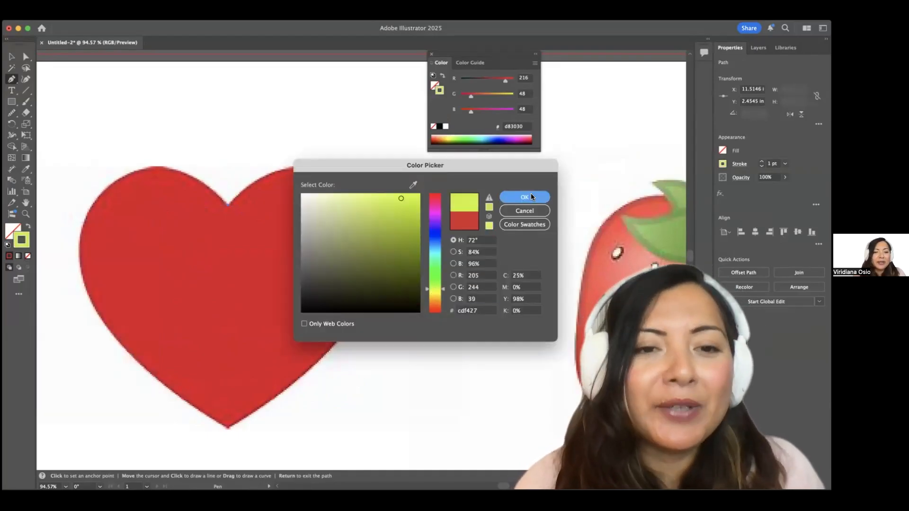
left_click(529, 195)
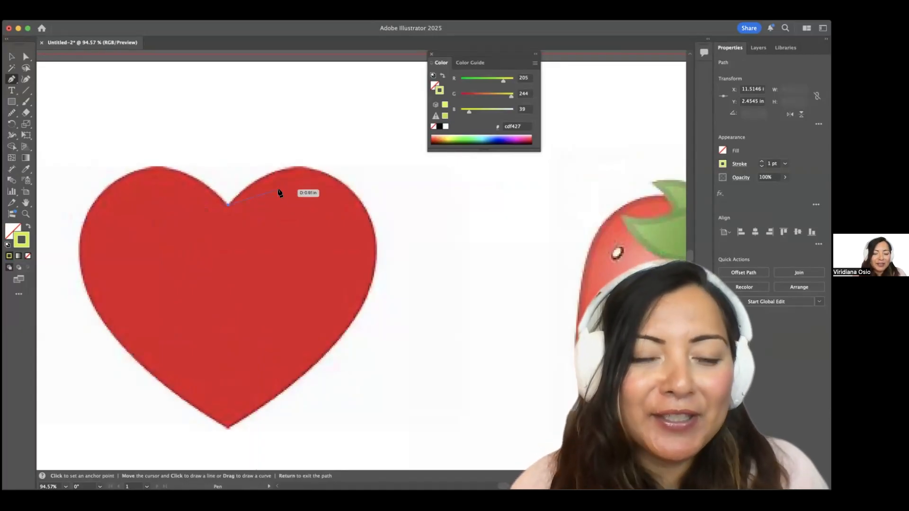
scroll(279, 192, "up", 1)
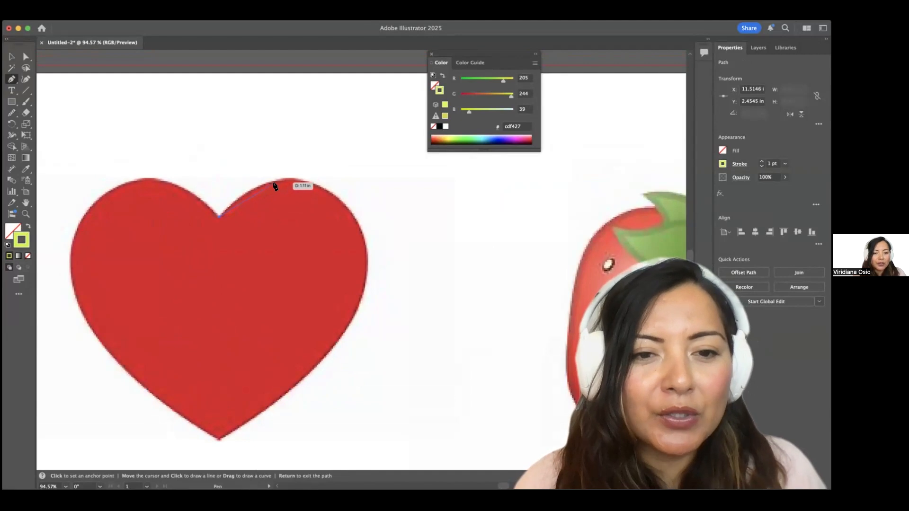
Zoom in on the top of the heart's right lobe.
scroll(275, 186, "up", 2)
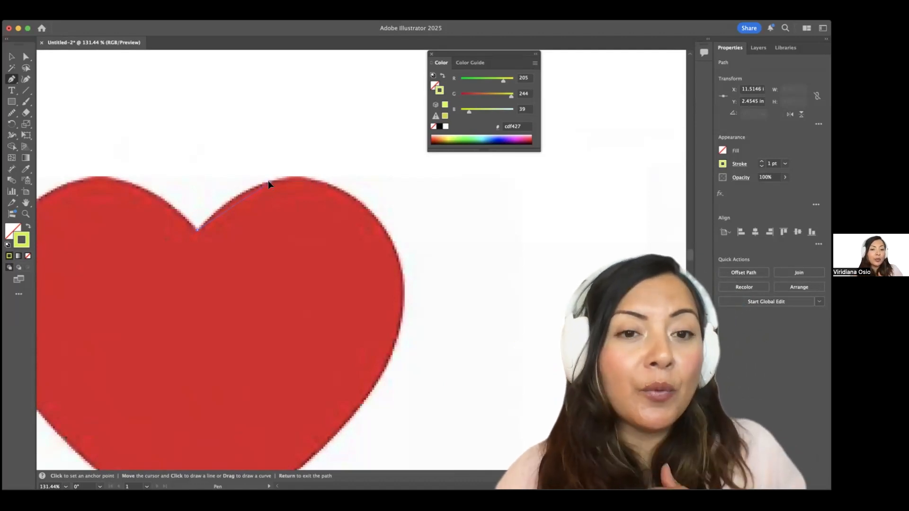
Trace the right lobe's top edge with curved anchors down to the heart's right side, trimming handles as needed.
left_click_drag(267, 181, 272, 182)
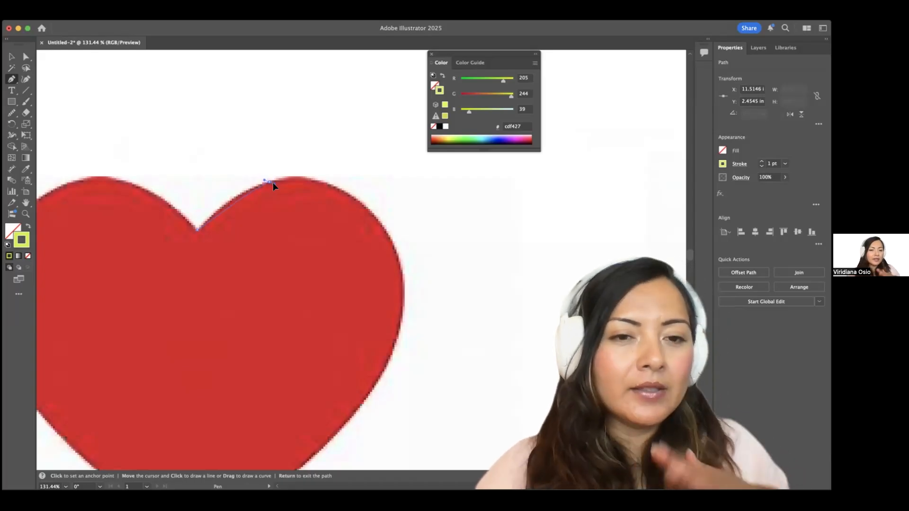
left_click_drag(273, 186, 306, 169)
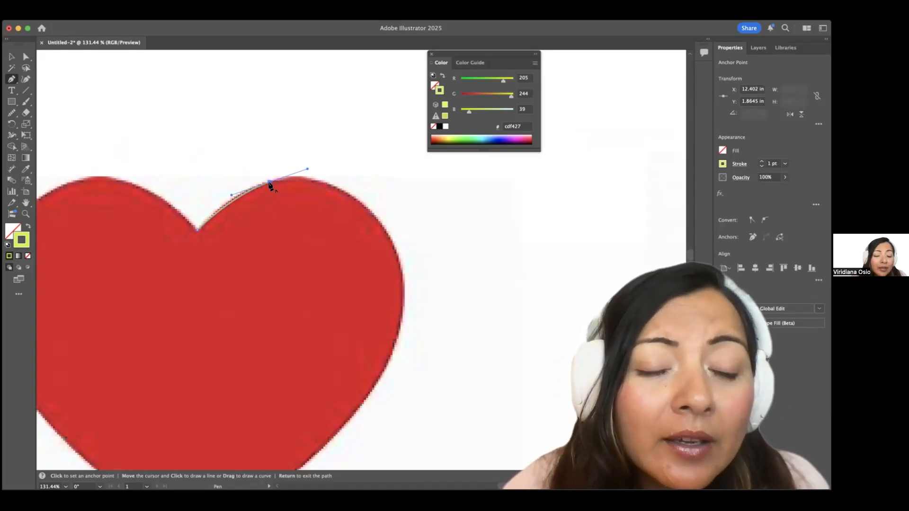
scroll(269, 184, "up", 5)
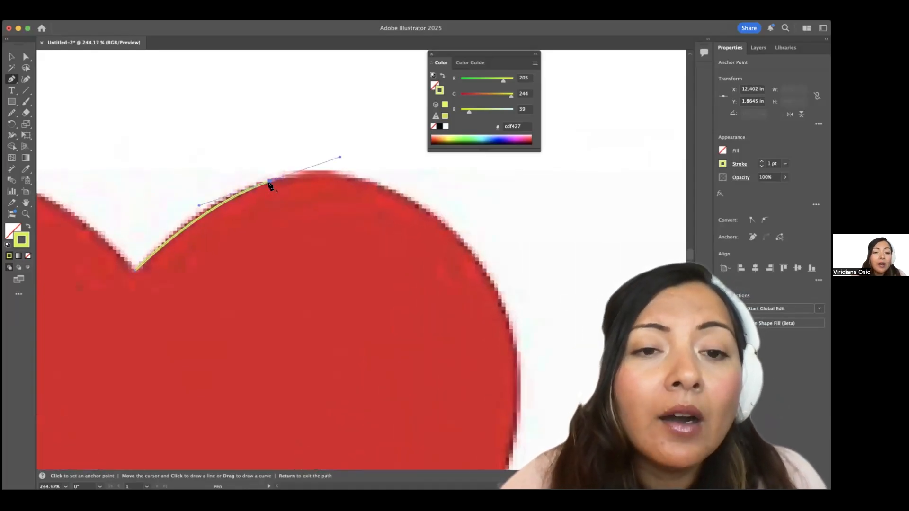
left_click(269, 185)
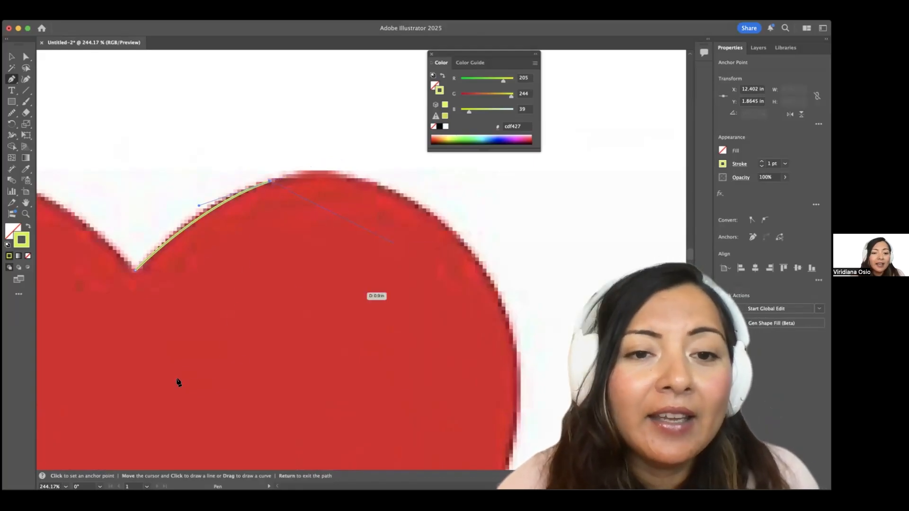
scroll(223, 320, "down", 3)
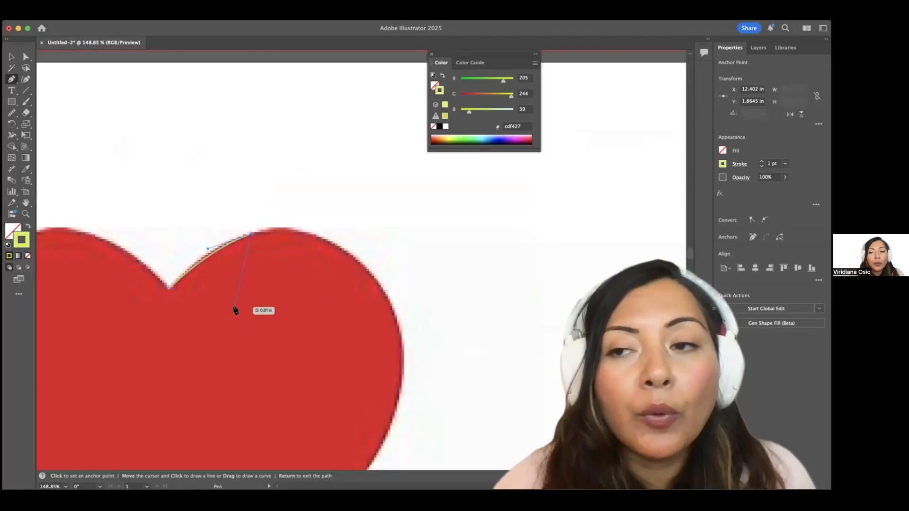
scroll(346, 240, "up", 4)
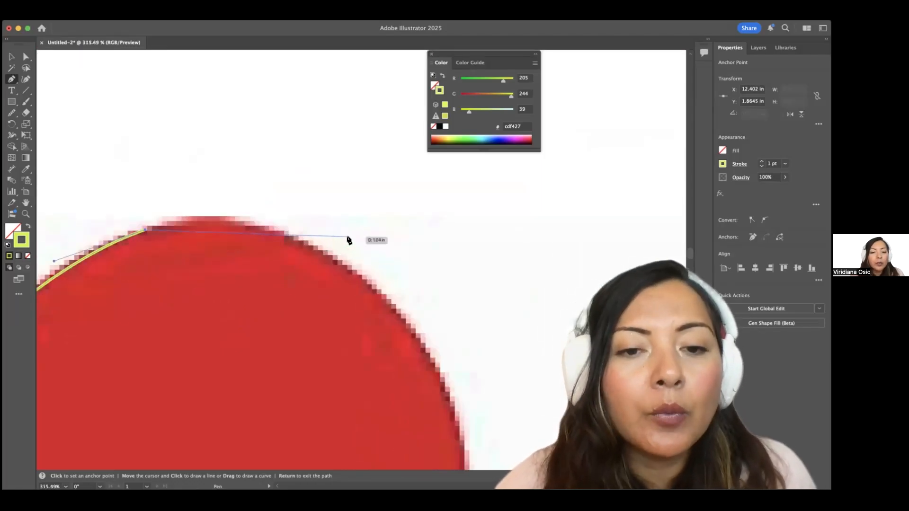
scroll(364, 282, "down", 3)
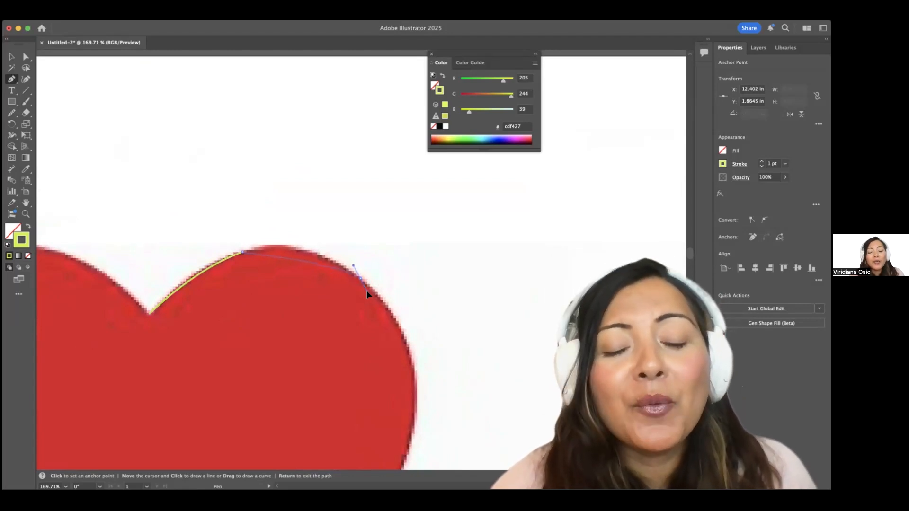
left_click_drag(368, 296, 407, 324)
scroll(406, 324, "down", 4)
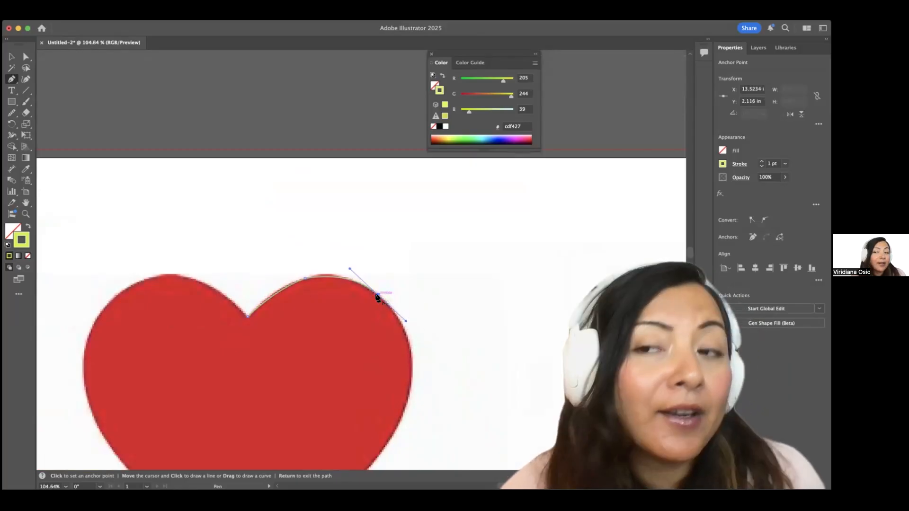
scroll(396, 322, "up", 4)
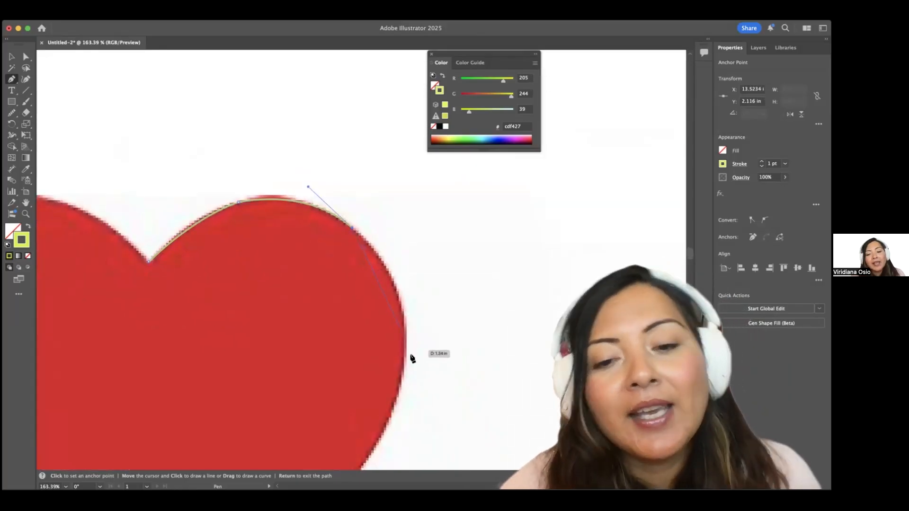
left_click_drag(404, 363, 390, 443)
Continue the curve down the heart's lower right side to a sharp corner at the bottom tip.
left_click(403, 362)
scroll(404, 364, "down", 5)
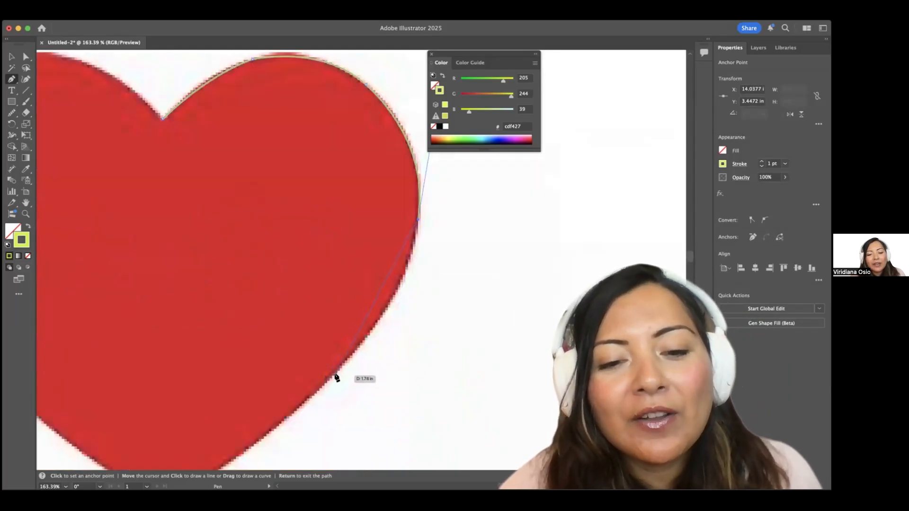
left_click_drag(335, 373, 276, 423)
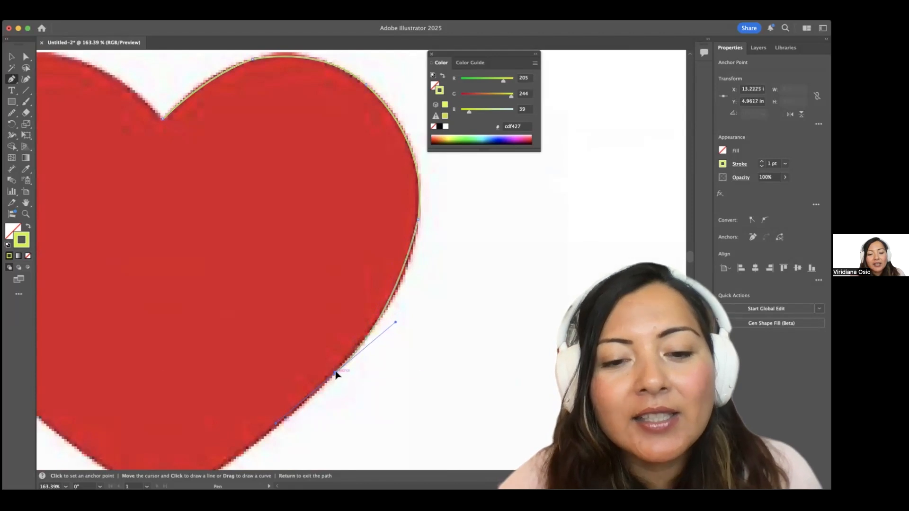
scroll(336, 374, "down", 5)
scroll(335, 373, "left", 3)
left_click_drag(282, 336, 234, 352)
left_click(283, 335)
scroll(189, 282, "up", 3)
scroll(188, 282, "left", 2)
Trace up the left edge and over the left lobe, closing the curved path at the top notch.
left_click_drag(131, 258, 84, 192)
left_click(130, 258)
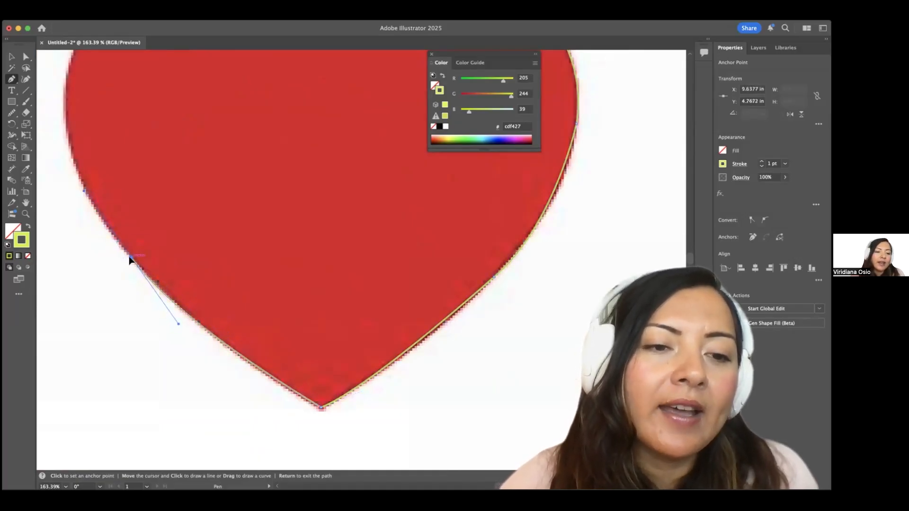
scroll(130, 258, "up", 3)
scroll(130, 259, "left", 1)
scroll(131, 260, "up", 2)
scroll(131, 261, "left", 1)
left_click_drag(86, 189, 85, 126)
left_click(86, 189)
scroll(88, 192, "up", 3)
left_click_drag(154, 142, 223, 105)
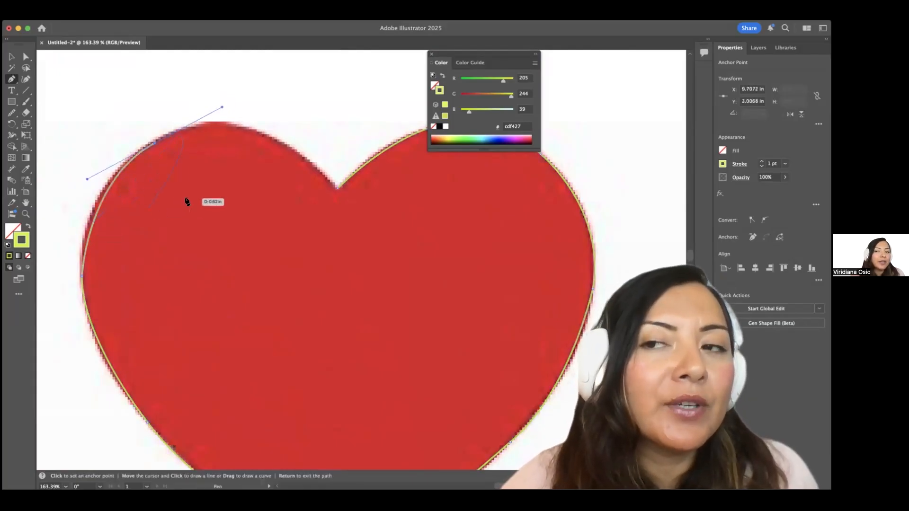
left_click(333, 188)
left_click_drag(333, 189, 407, 271)
scroll(197, 197, "down", 5)
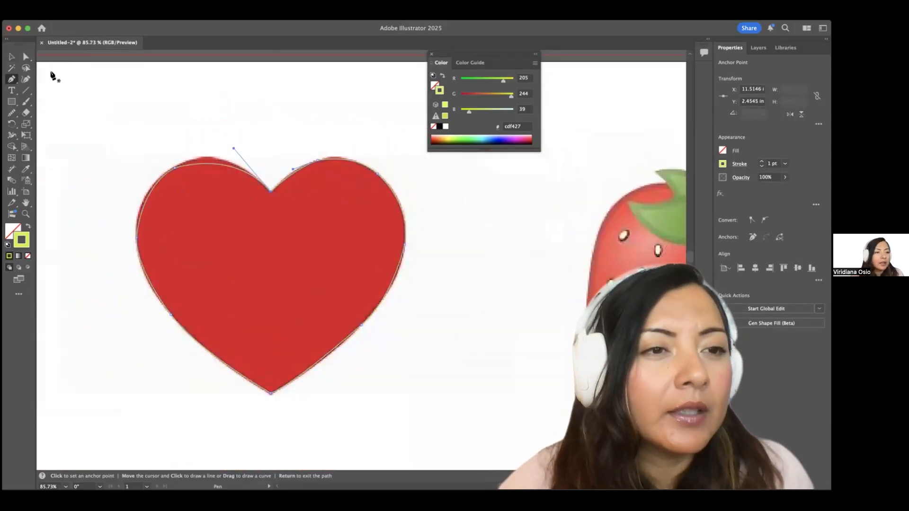
key("a")
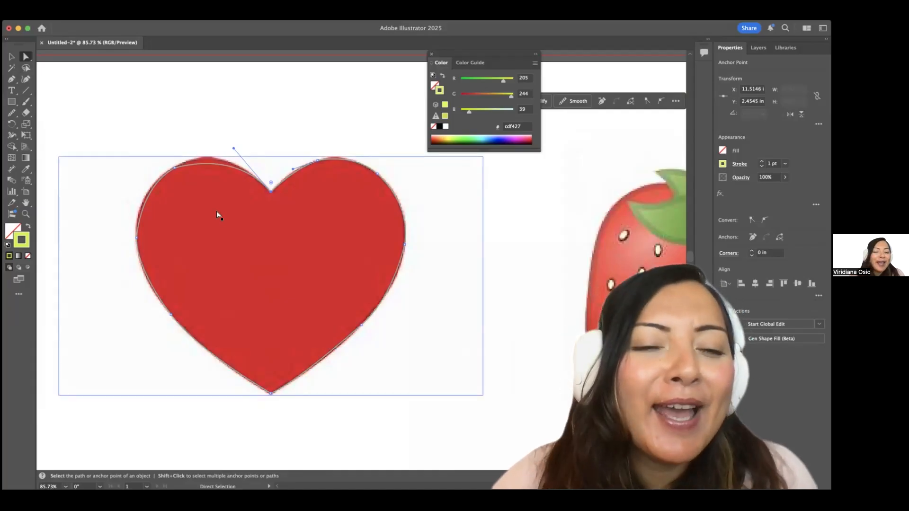
scroll(218, 214, "up", 3)
scroll(217, 215, "up", 2)
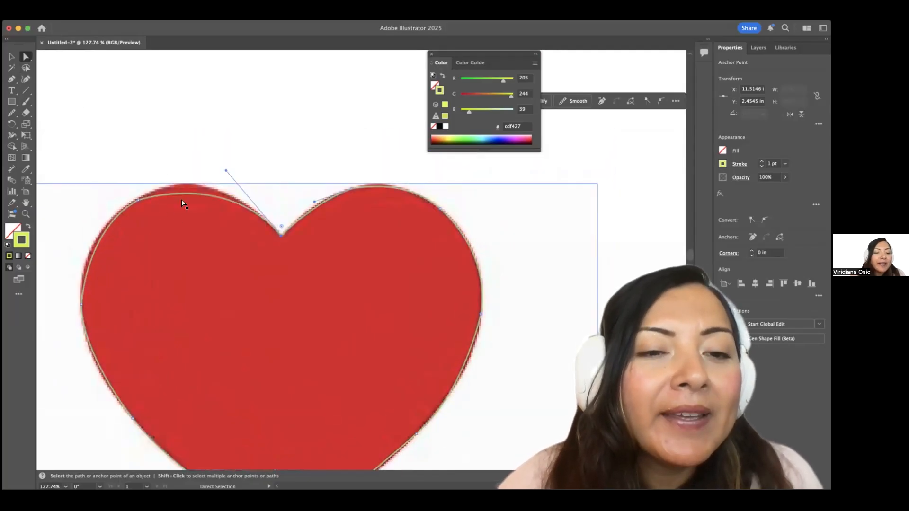
scroll(183, 203, "up", 3)
scroll(313, 275, "down", 3)
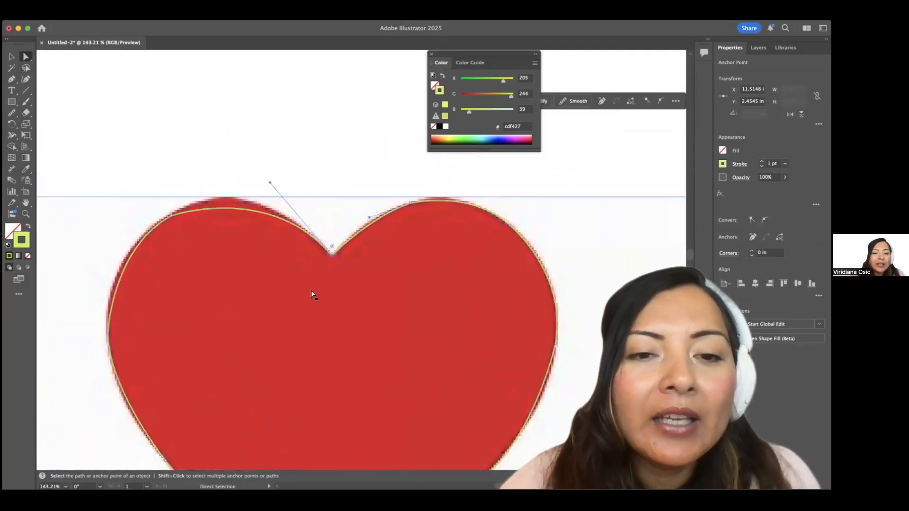
left_click(345, 166)
scroll(353, 284, "down", 1)
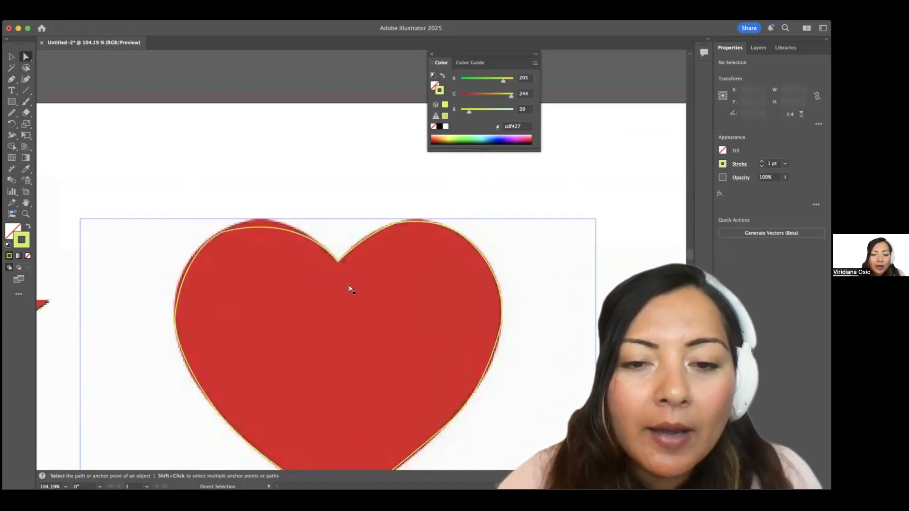
scroll(351, 288, "down", 1)
scroll(354, 181, "down", 2)
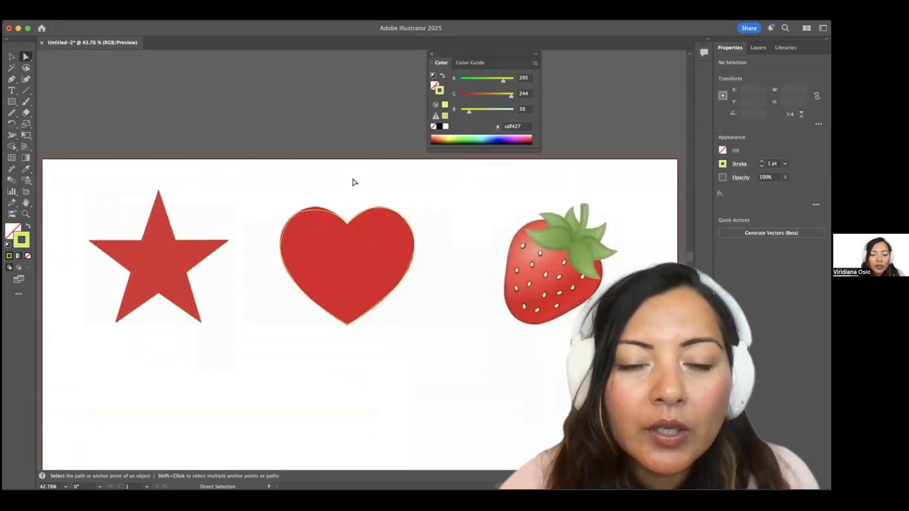
scroll(354, 182, "up", 2)
scroll(352, 182, "down", 1)
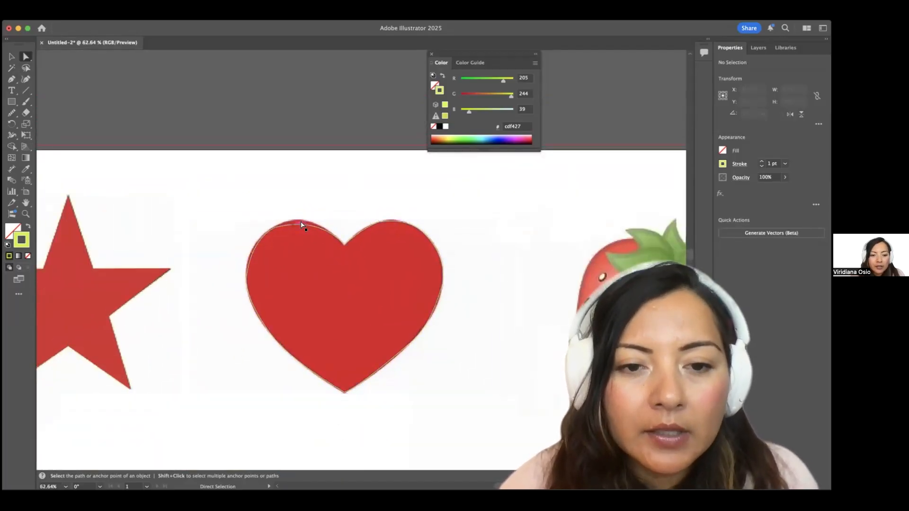
scroll(314, 231, "up", 2)
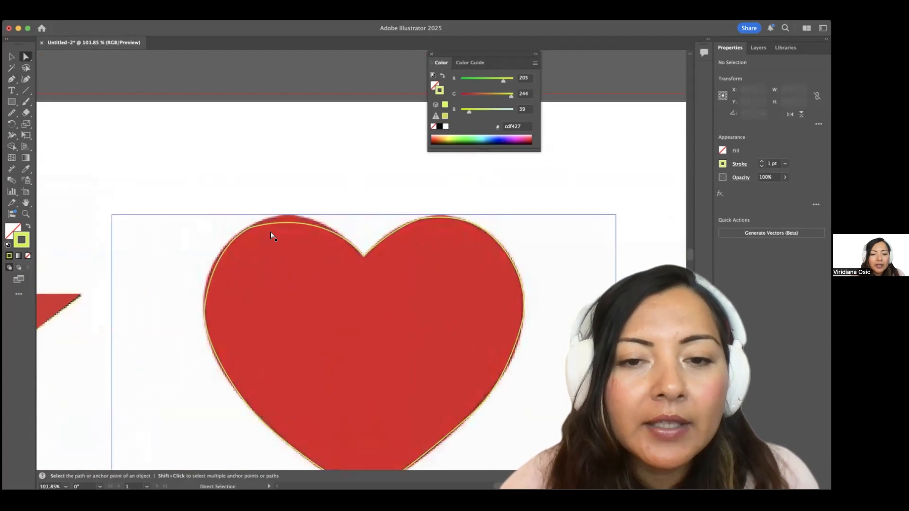
left_click(361, 257)
Bend the heart path's top-notch curve so it follows the left lobe.
scroll(361, 257, "up", 2)
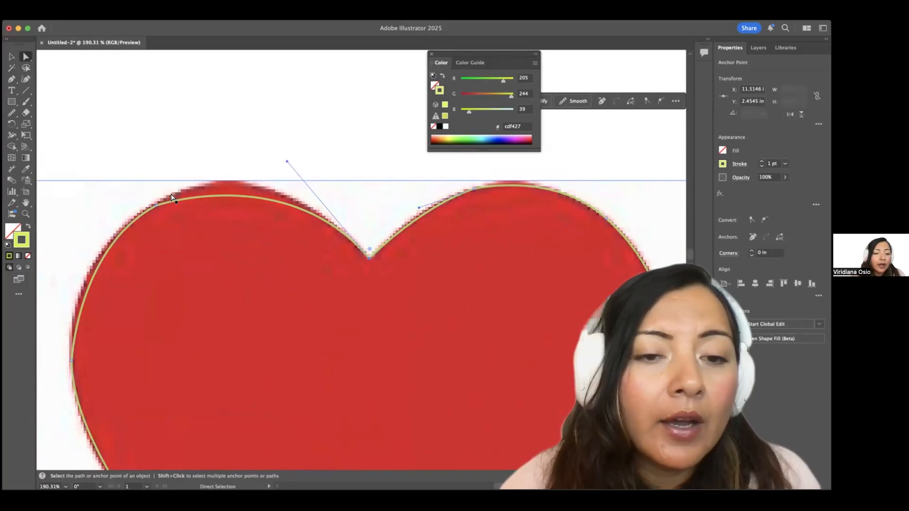
scroll(166, 198, "down", 3)
scroll(172, 197, "left", 5)
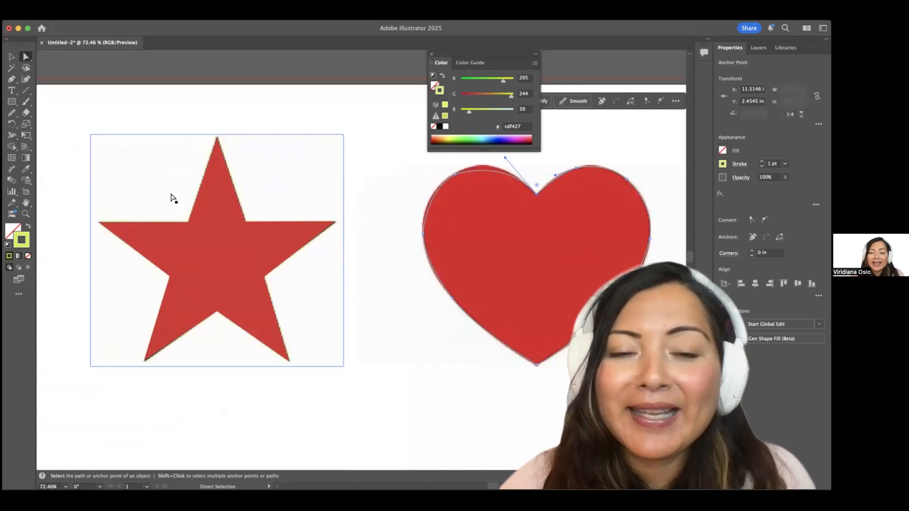
scroll(172, 198, "right", 4)
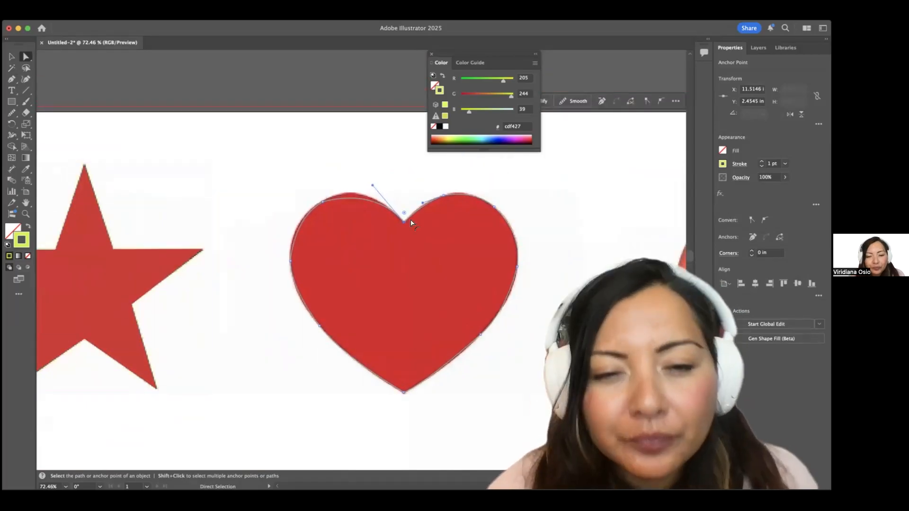
scroll(404, 222, "up", 2)
scroll(345, 202, "up", 2)
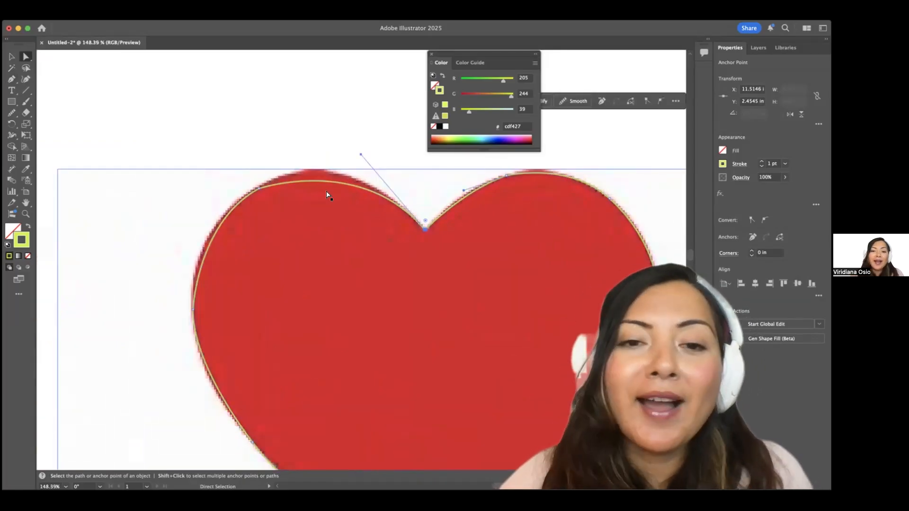
scroll(327, 194, "up", 2)
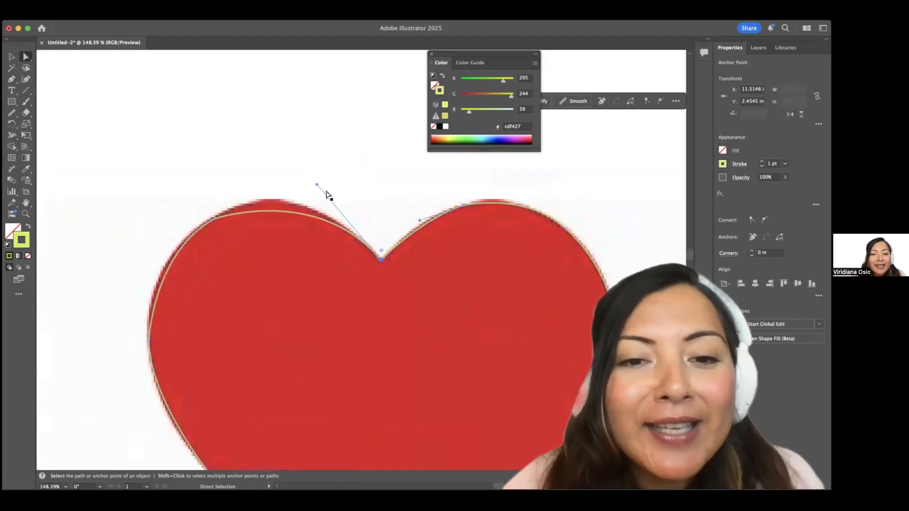
scroll(315, 187, "up", 2)
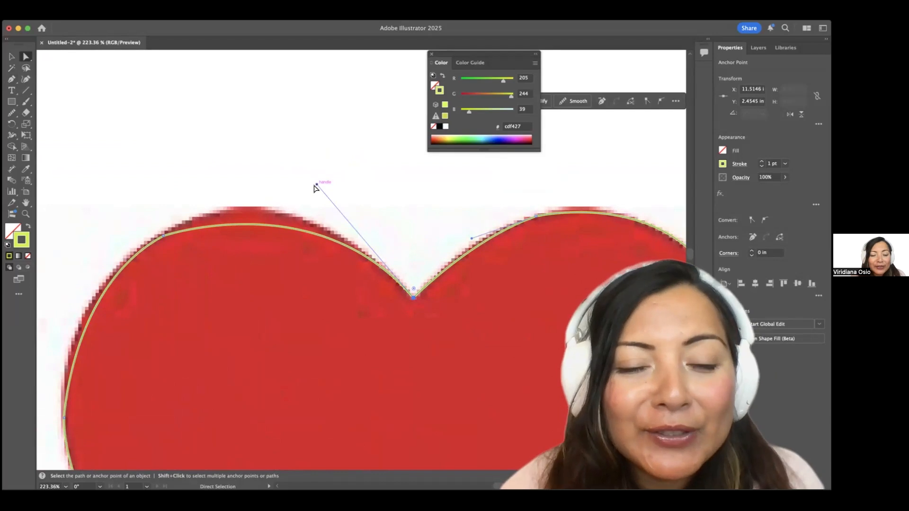
left_click_drag(317, 186, 297, 158)
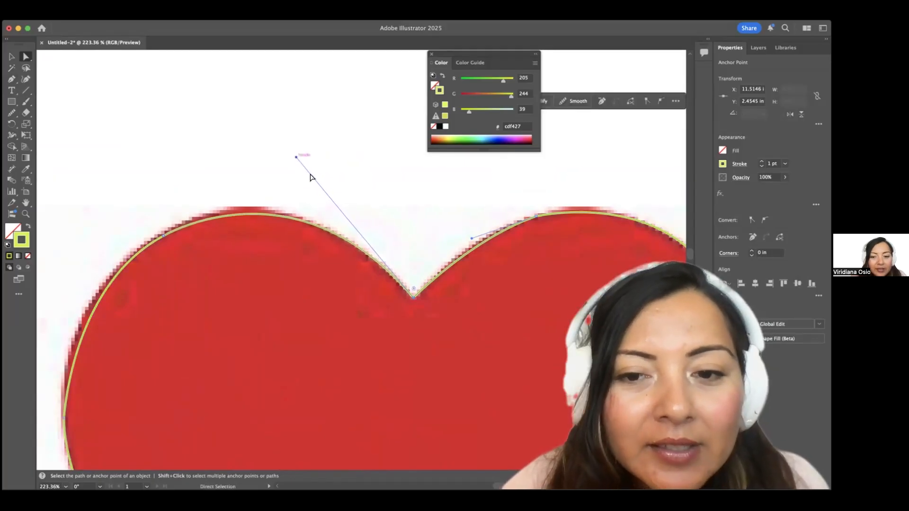
Reshape the upper-left lobe curve to fit the red heart's left edge.
scroll(363, 246, "down", 4)
scroll(233, 271, "down", 5)
scroll(233, 271, "left", 2)
scroll(233, 272, "up", 3)
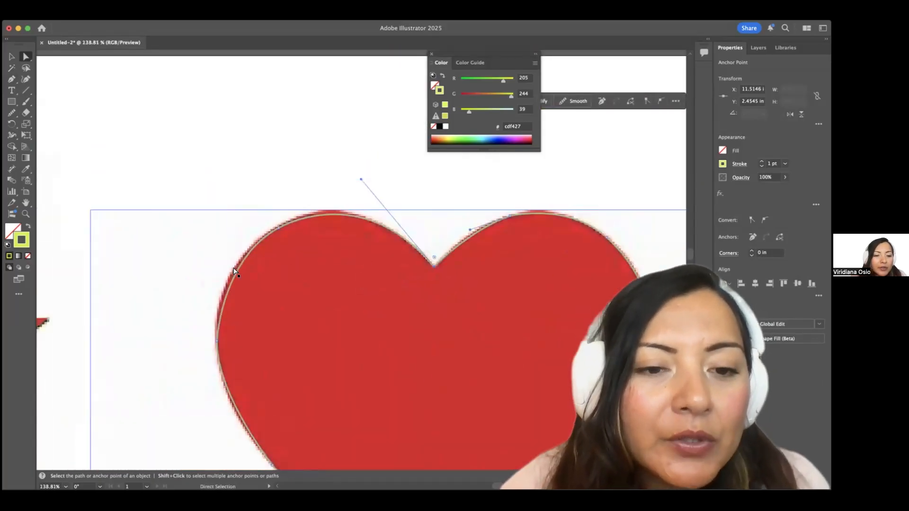
scroll(232, 273, "up", 8)
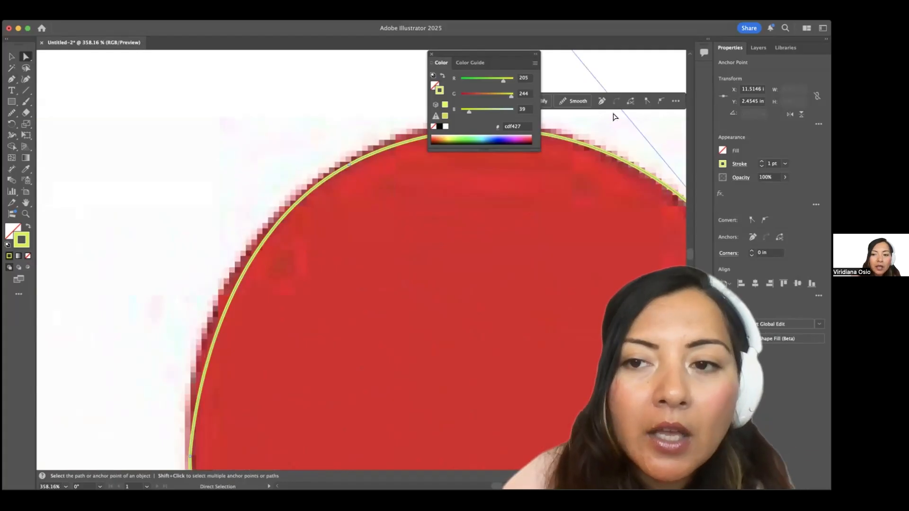
scroll(243, 397, "down", 3)
left_click_drag(204, 384, 202, 380)
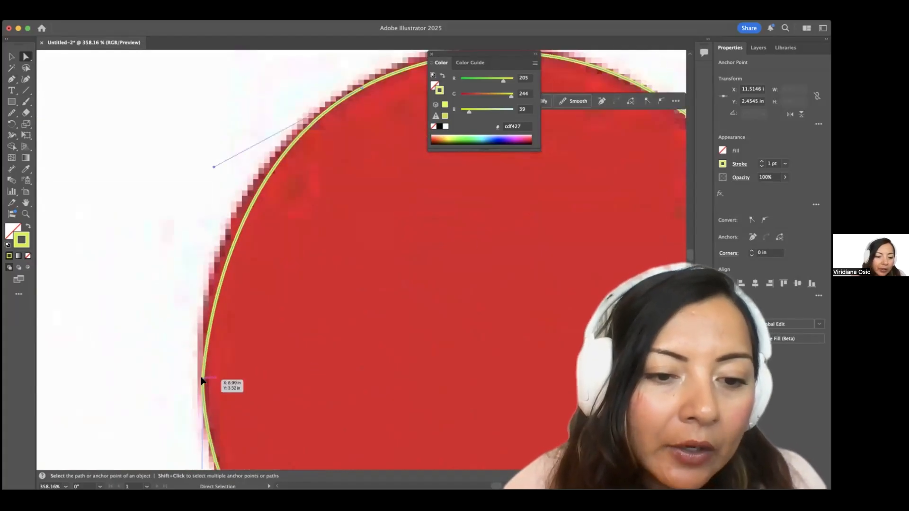
scroll(316, 252, "down", 5)
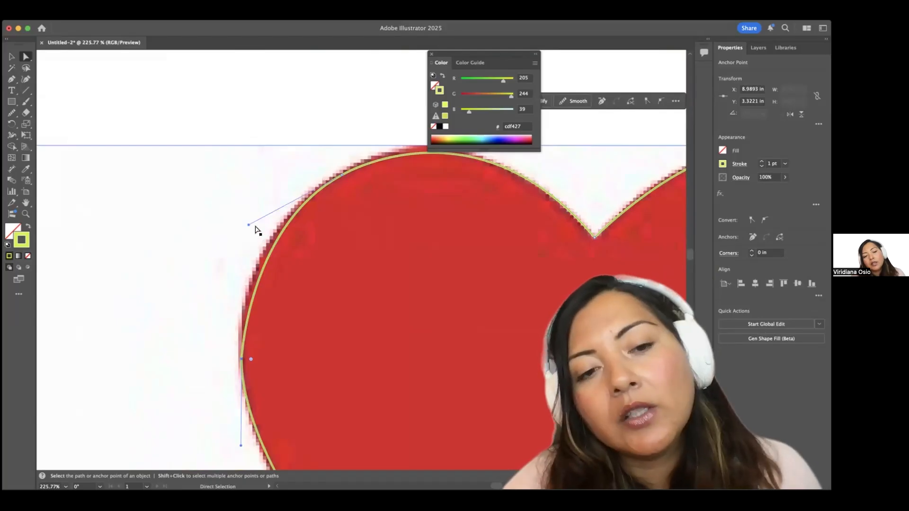
left_click_drag(249, 224, 234, 222)
Adjust the lower-left anchor's handle so the curve hugs the heart's lower-left edge.
scroll(374, 211, "right", 2)
scroll(373, 211, "up", 1)
scroll(373, 211, "down", 2)
scroll(385, 280, "up", 5)
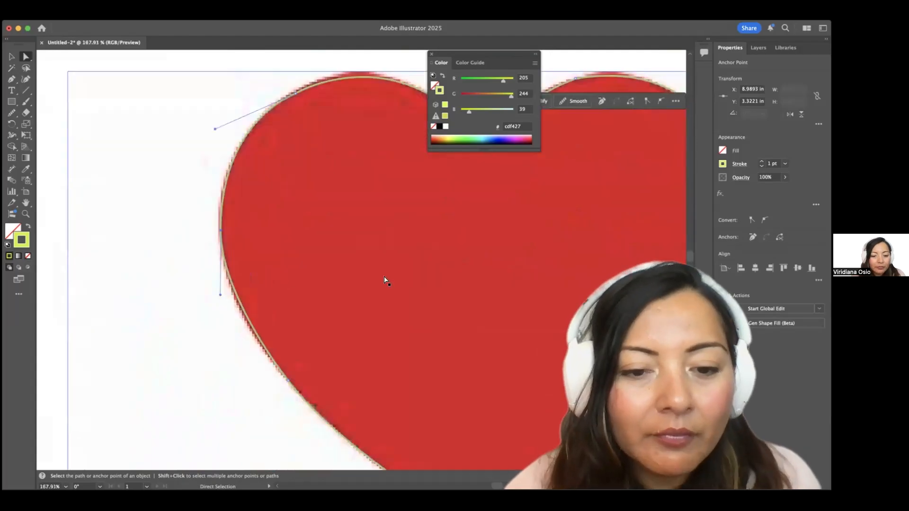
left_click(243, 300)
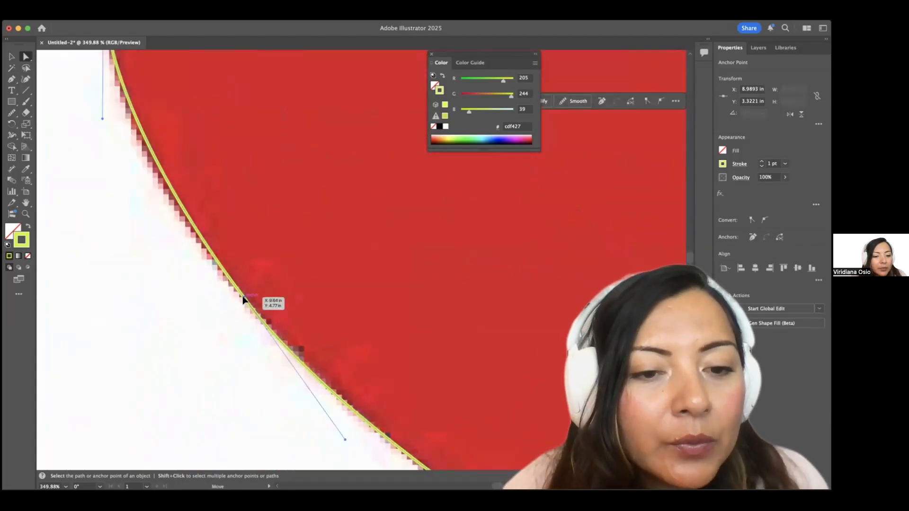
scroll(243, 300, "down", 4)
scroll(243, 303, "down", 3)
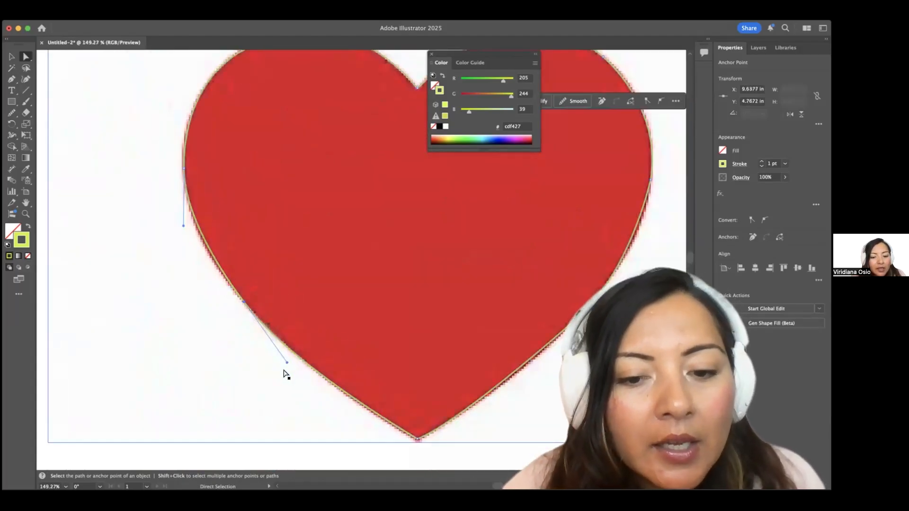
left_click_drag(184, 226, 178, 230)
Bend the heart path's right-side curve to match the red heart's edge.
left_click(209, 300)
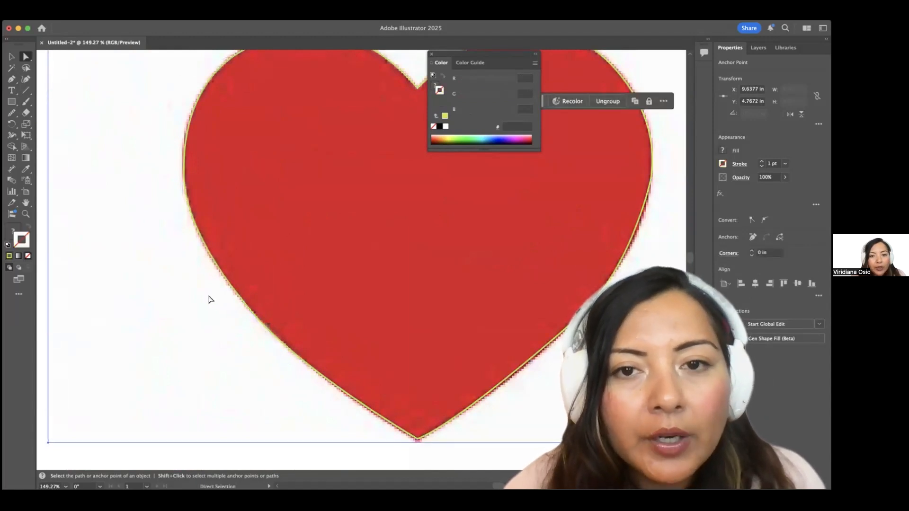
scroll(208, 300, "down", 4)
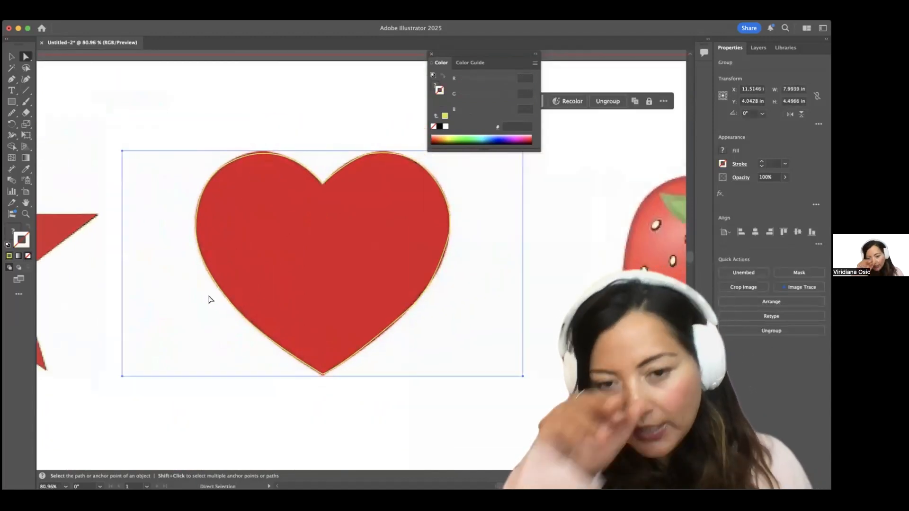
scroll(402, 245, "up", 5)
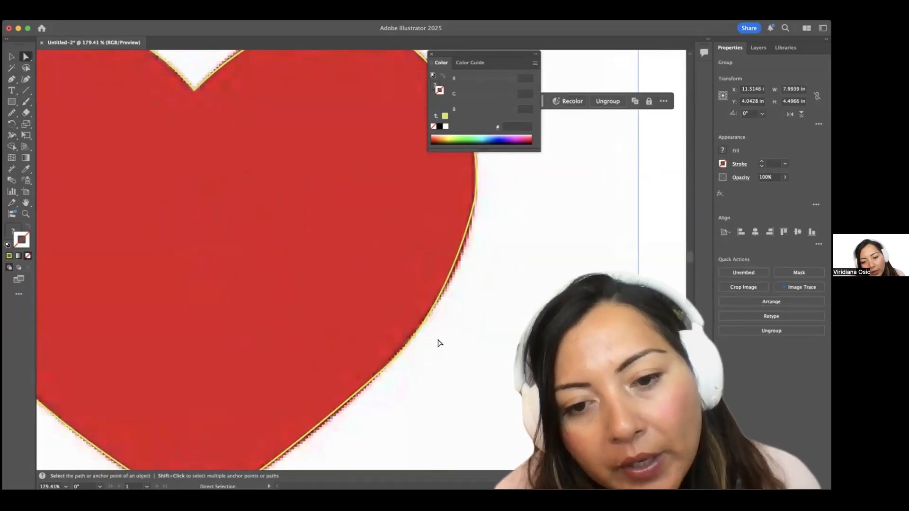
left_click(422, 328)
left_click_drag(450, 312, 462, 307)
Bring up the Pencil tool flyout with the freehand path-editing tools.
scroll(463, 306, "down", 4)
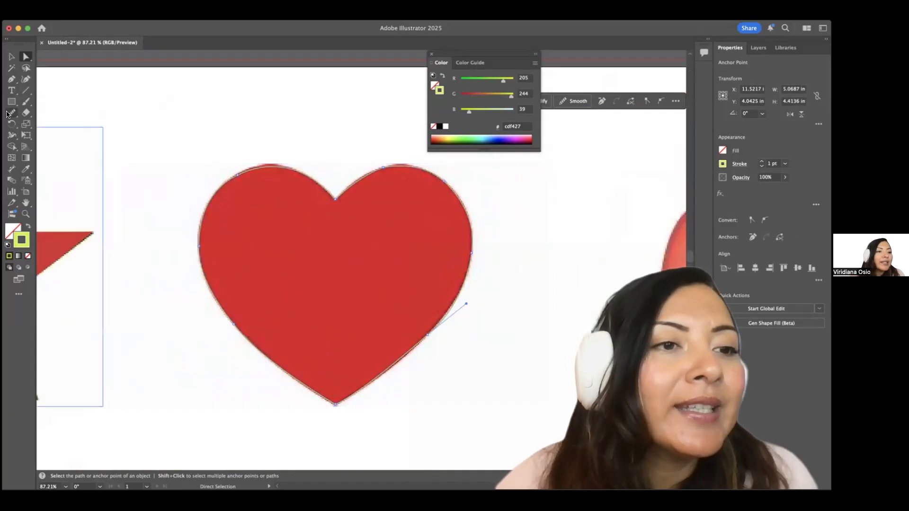
left_click(10, 115)
left_click(11, 115)
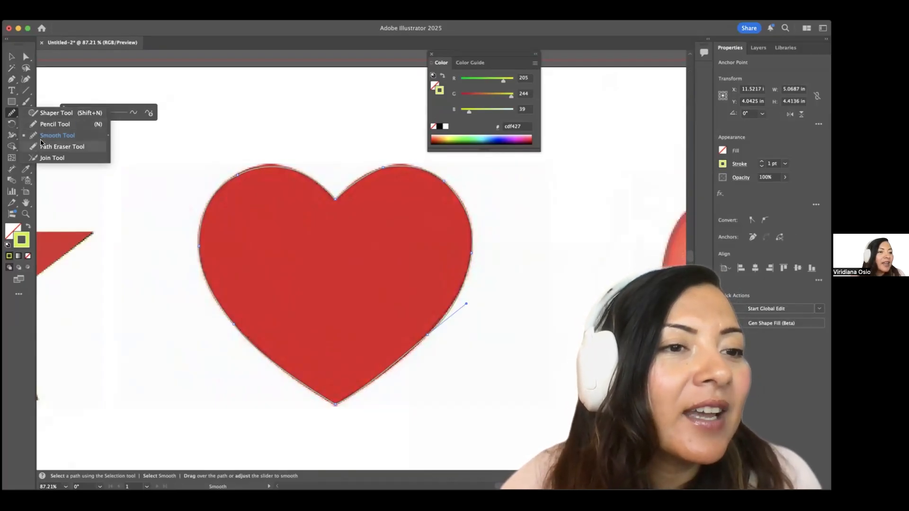
Smooth the heart path's upper-left, right and lower edges with the Smooth tool.
left_click(42, 140)
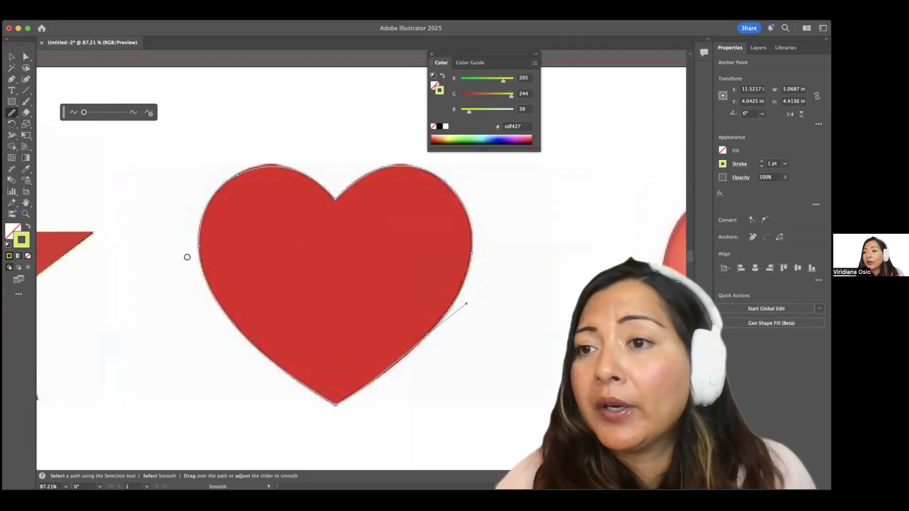
scroll(243, 193, "up", 2)
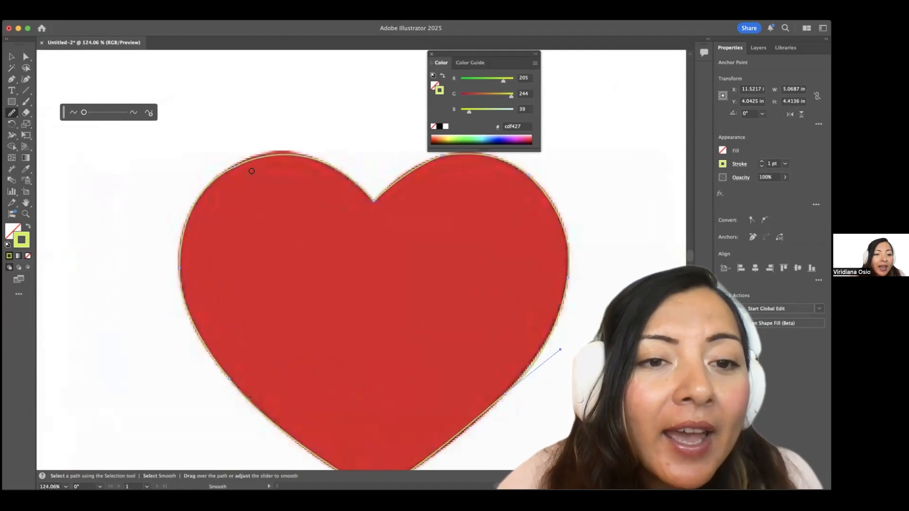
left_click_drag(244, 162, 211, 178)
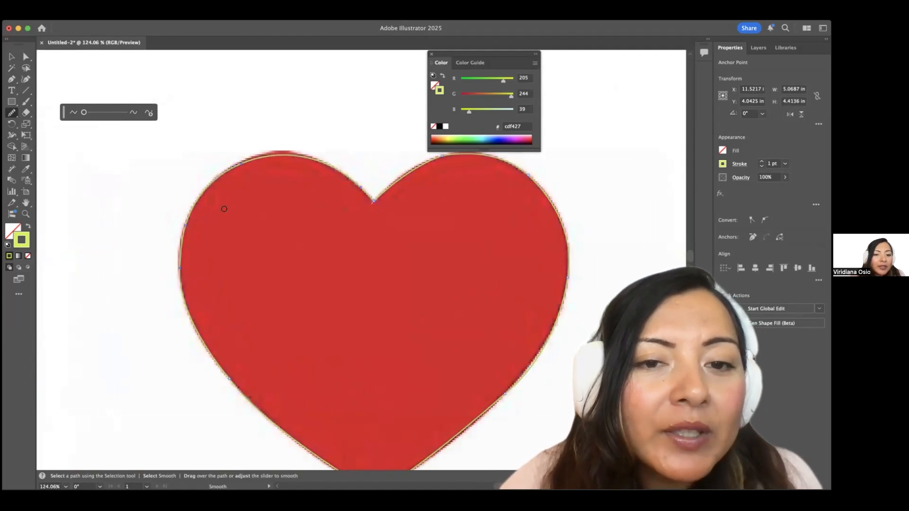
scroll(497, 213, "down", 2)
scroll(499, 201, "up", 4)
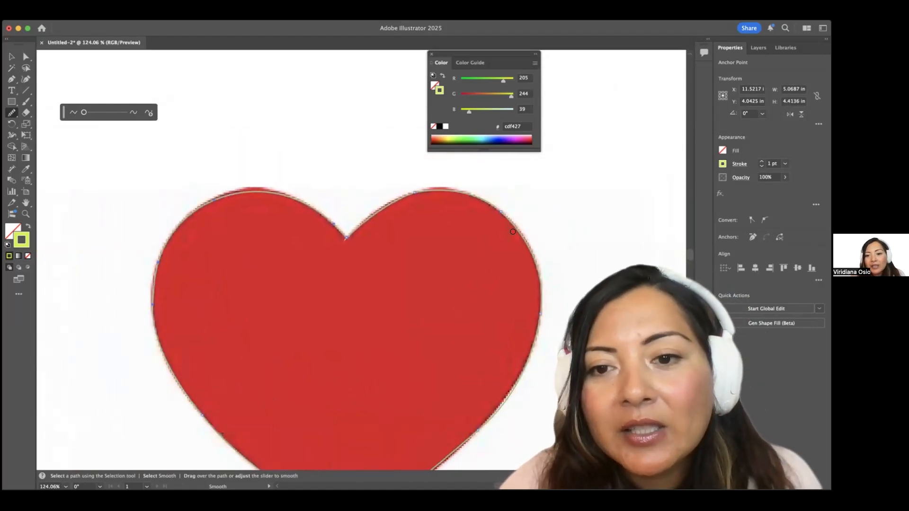
left_click_drag(483, 197, 468, 192)
scroll(490, 240, "down", 4)
left_click_drag(458, 340, 520, 267)
mouse_move(186, 334)
left_mouse_down()
mouse_move(211, 331)
mouse_move(180, 289)
mouse_move(154, 210)
left_mouse_up()
scroll(176, 223, "down", 5)
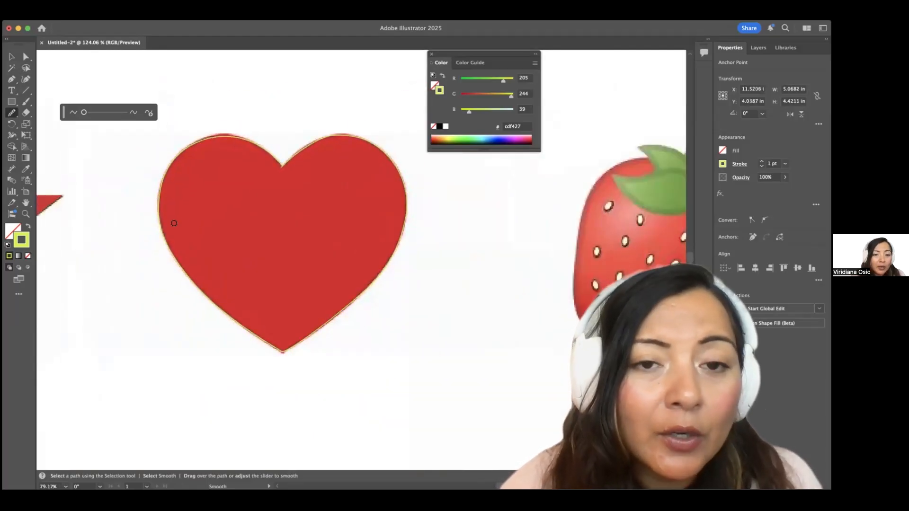
scroll(242, 308, "down", 1)
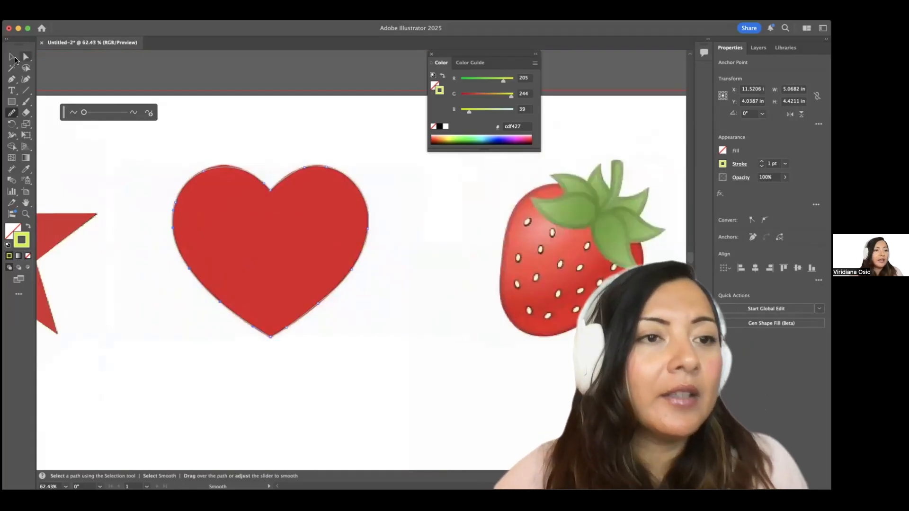
Swap fill and stroke so the heart becomes a solid yellow-green shape without outline.
left_click(11, 57)
left_click(28, 226)
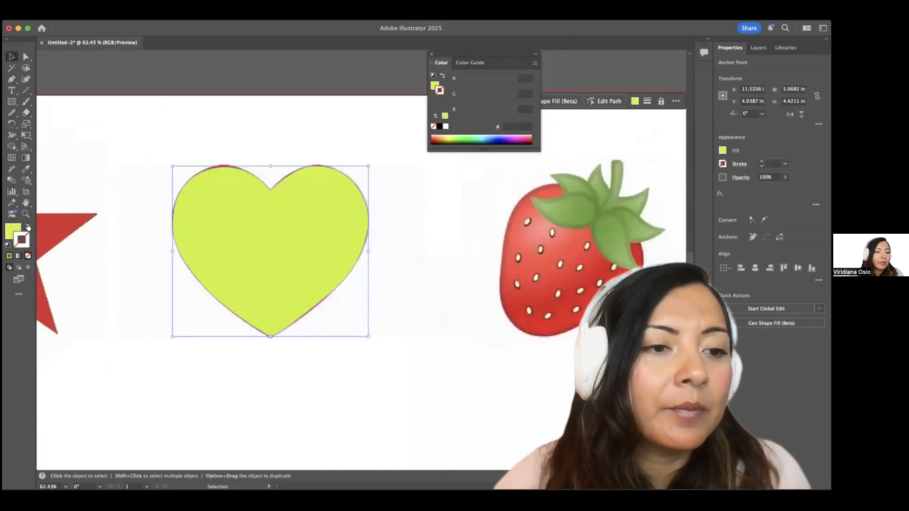
left_click(375, 352)
scroll(357, 349, "down", 5)
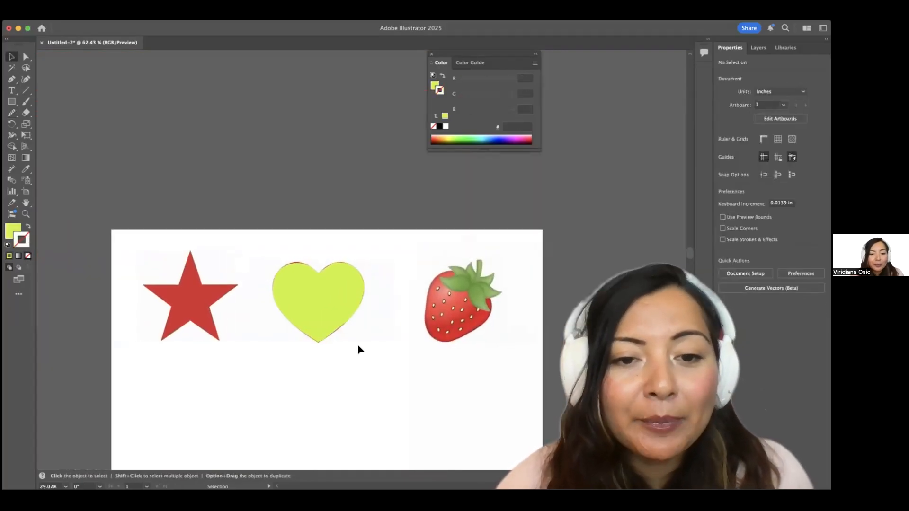
scroll(358, 349, "up", 2)
Lock the strawberry image in place via Object > Lock > Selection.
scroll(369, 347, "right", 3)
left_click(382, 345)
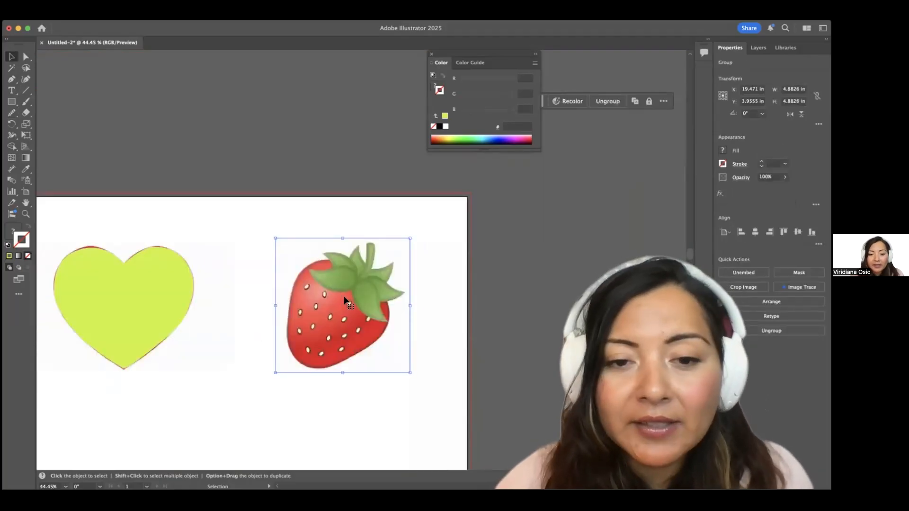
left_click(115, 26)
mouse_move(123, 104)
left_click(251, 105)
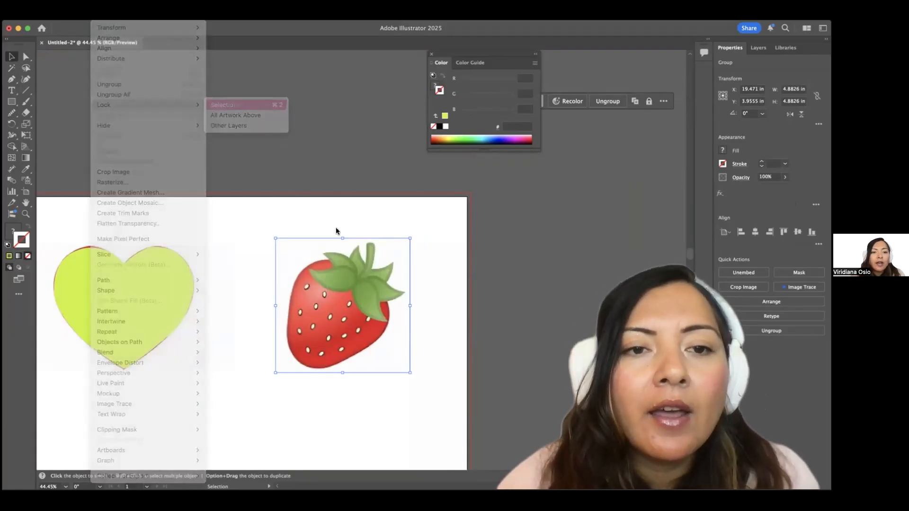
scroll(361, 251, "up", 5)
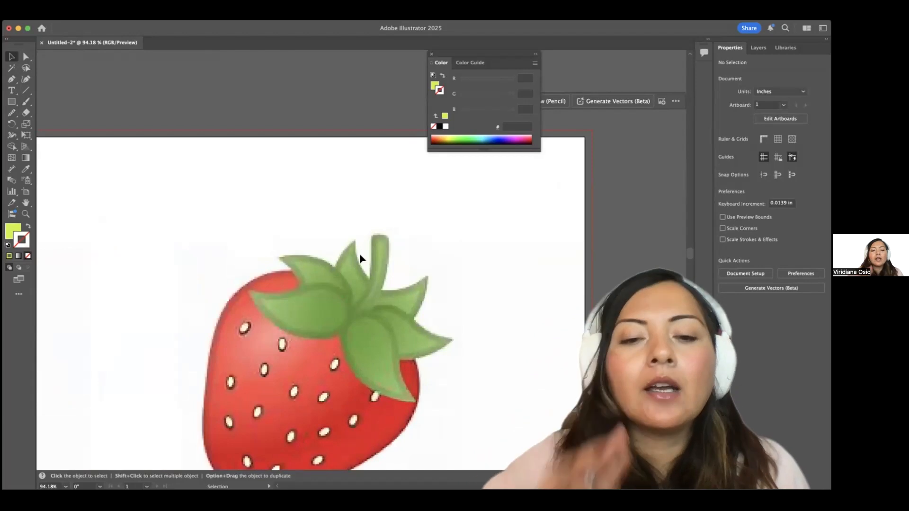
left_click(11, 79)
Start a Pen path at the left leaf's tip and curve it along the leaf's upper edge.
scroll(281, 302, "up", 3)
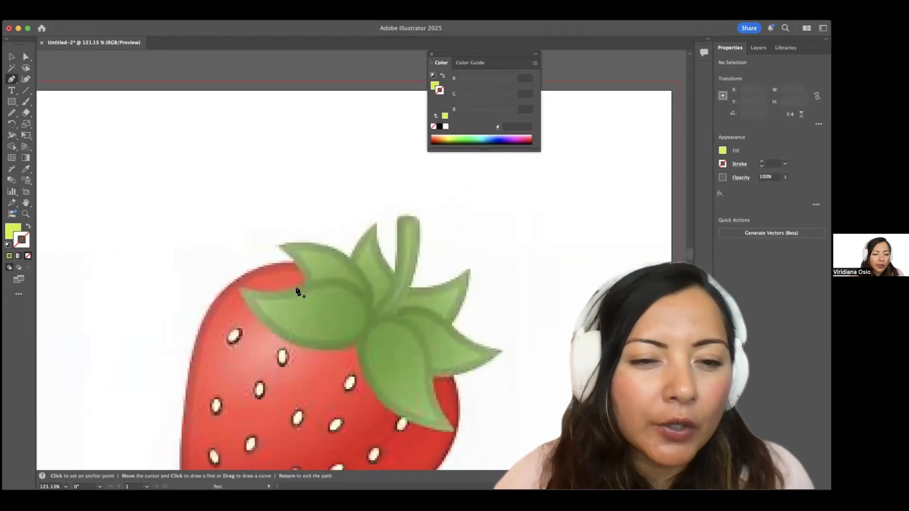
scroll(298, 290, "up", 2)
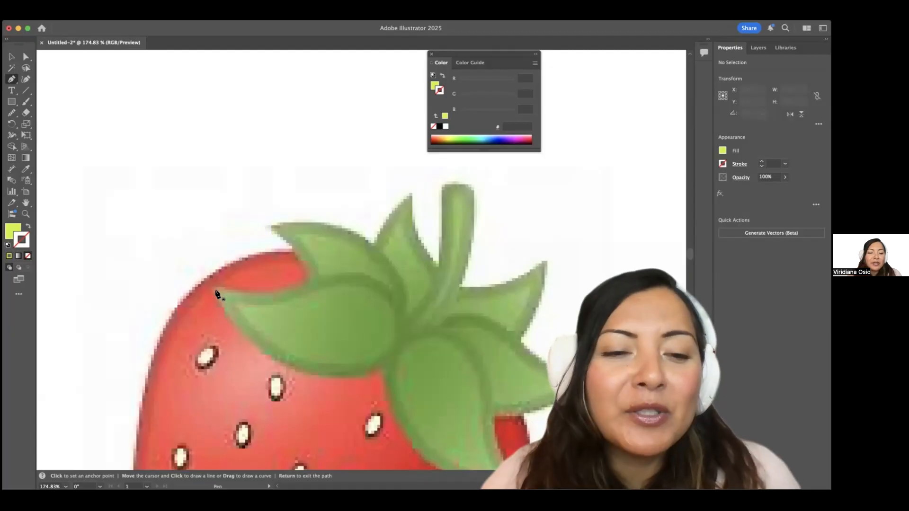
left_click(216, 293)
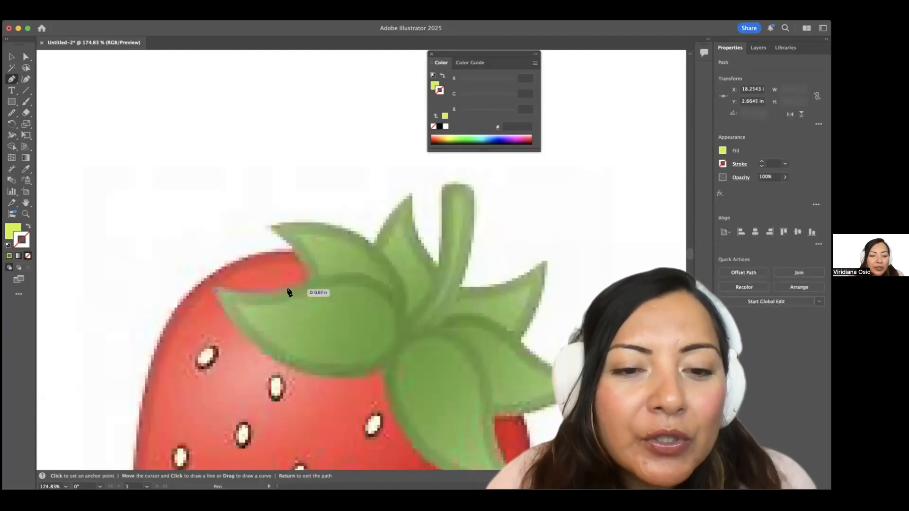
scroll(286, 289, "up", 2)
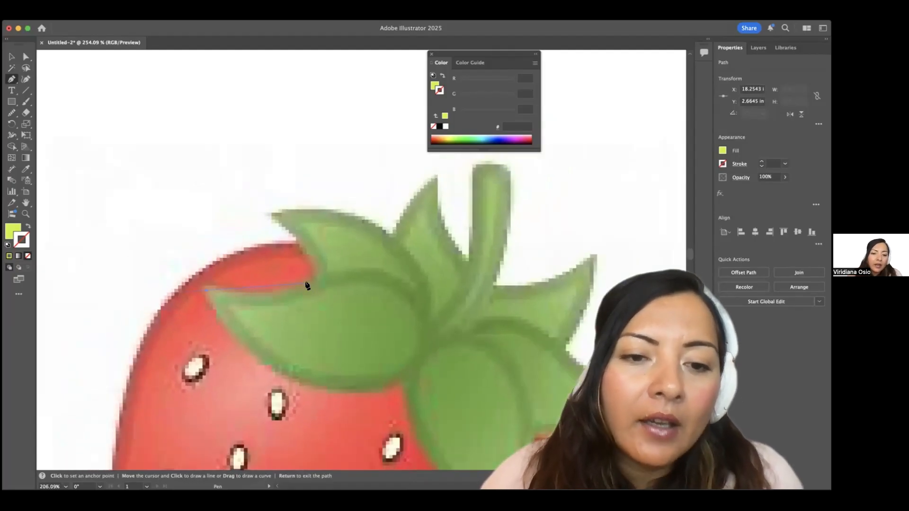
scroll(306, 285, "down", 1)
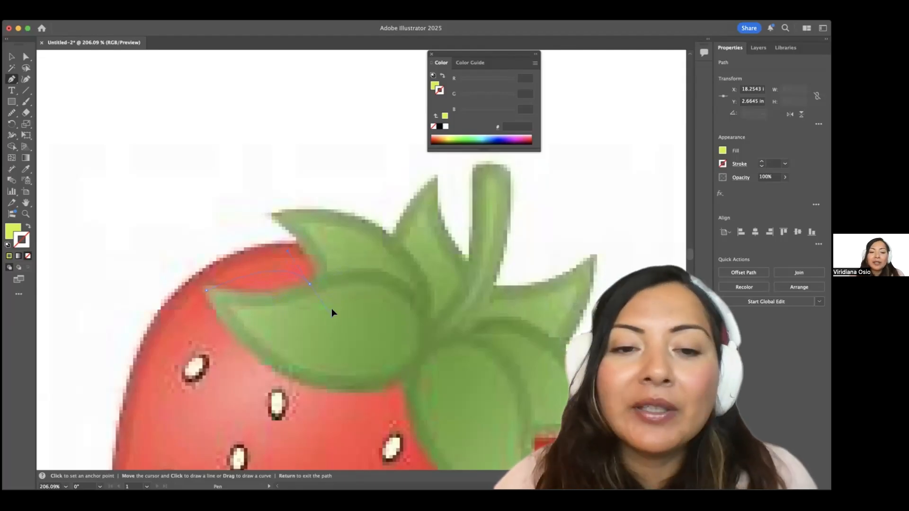
left_click_drag(342, 263, 341, 259)
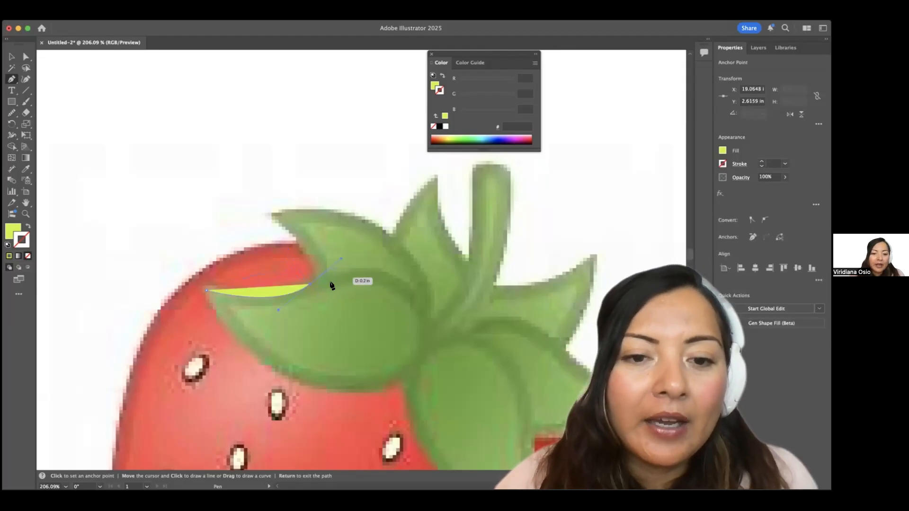
Remove the leaf path's fill and give it a blue 2a2af2 stroke.
left_click(27, 229)
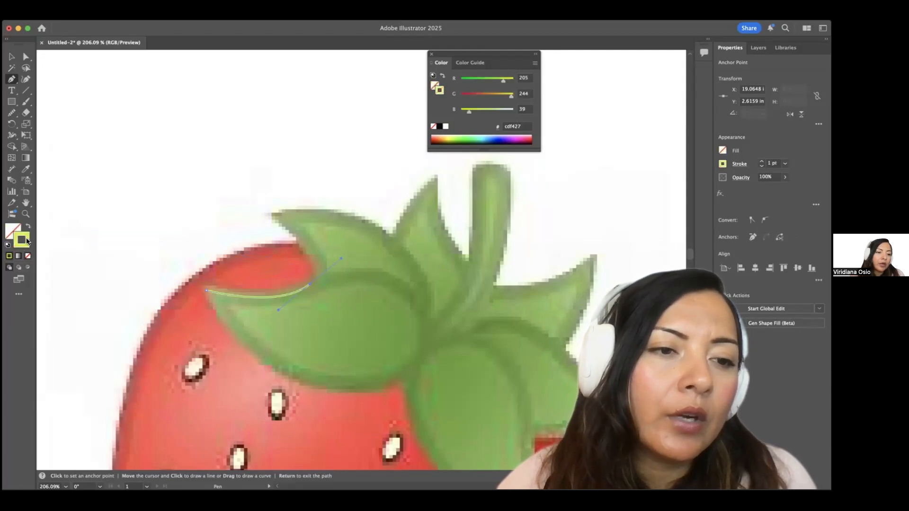
double_click(27, 240)
left_click(436, 233)
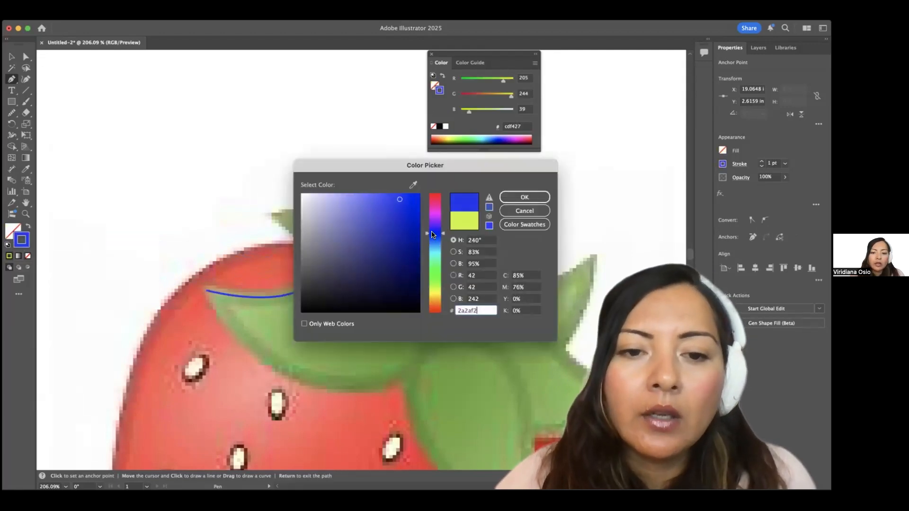
left_click(523, 196)
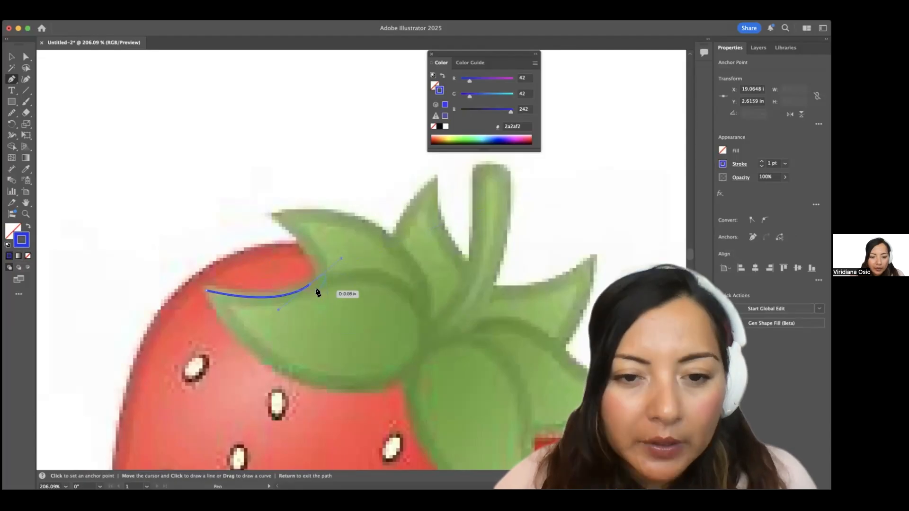
scroll(309, 286, "up", 2)
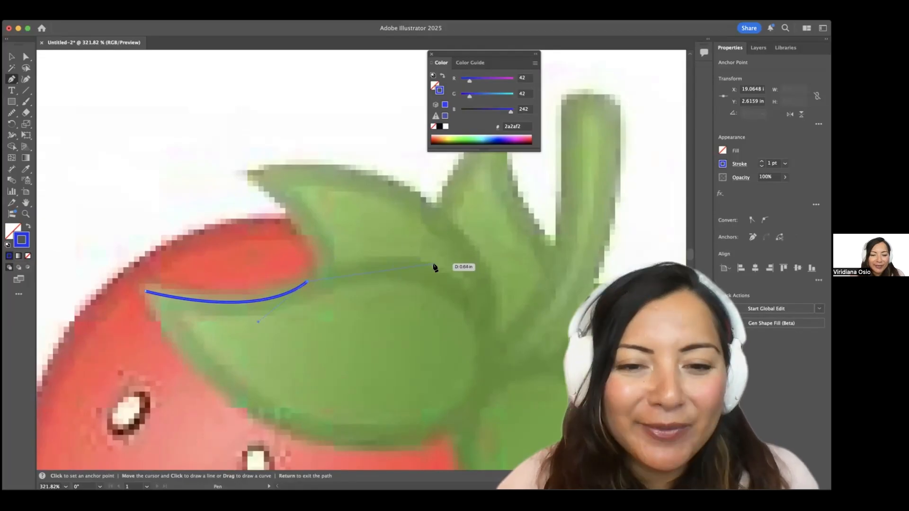
scroll(424, 270, "up", 3)
scroll(406, 277, "down", 4)
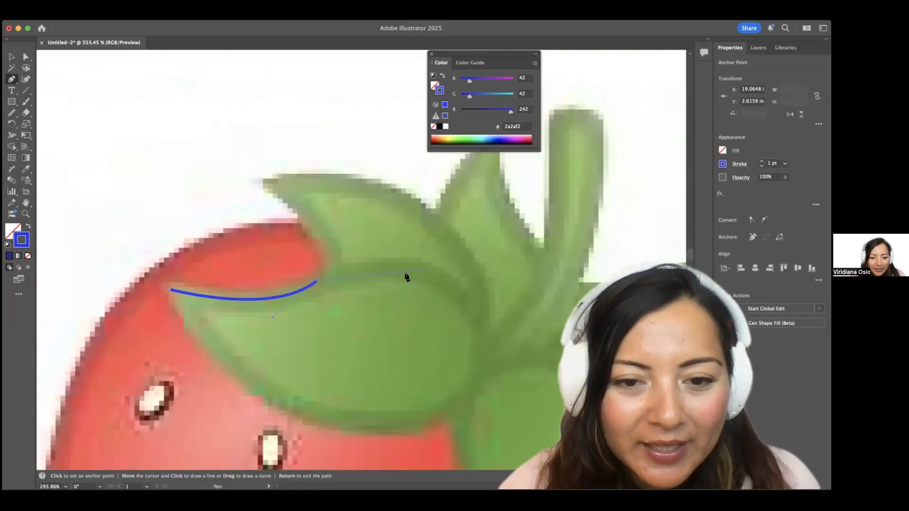
scroll(406, 277, "down", 3)
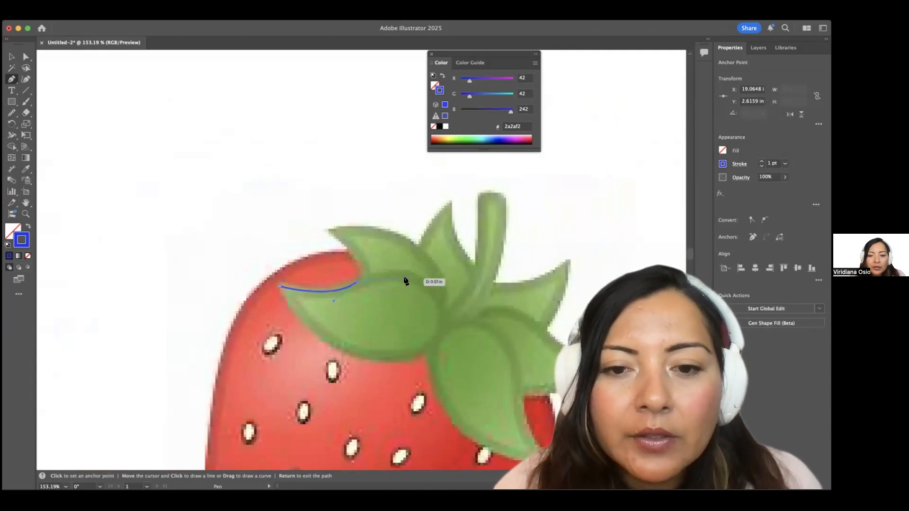
Continue the path around the leaf's right end and bottom edge, closing it at the tip.
key("Return")
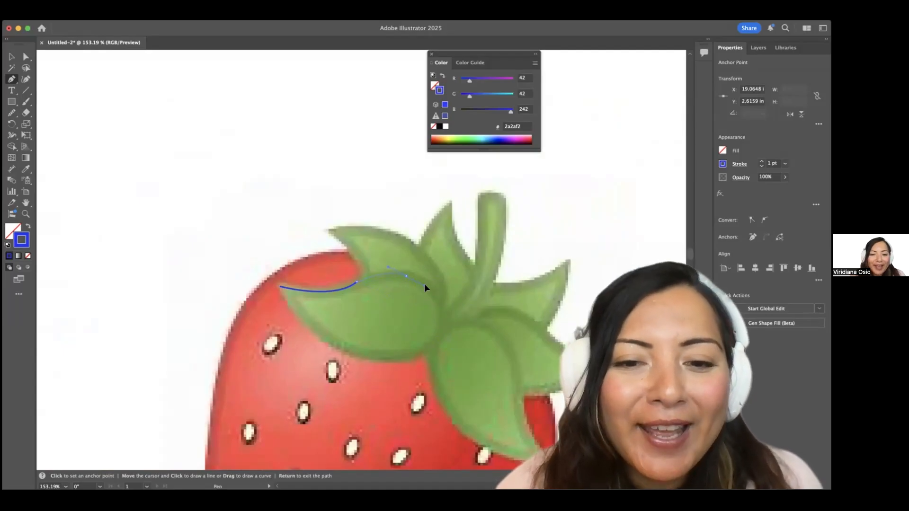
left_click_drag(427, 286, 428, 285)
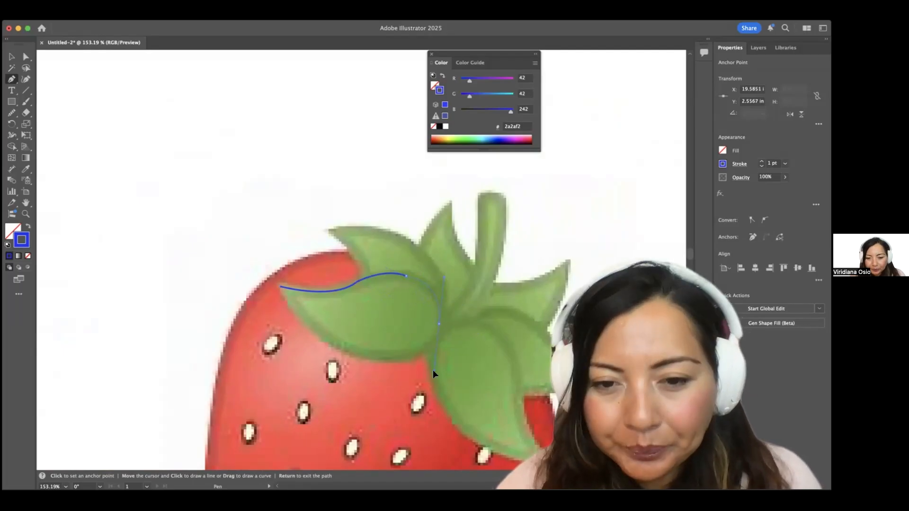
left_click(439, 324)
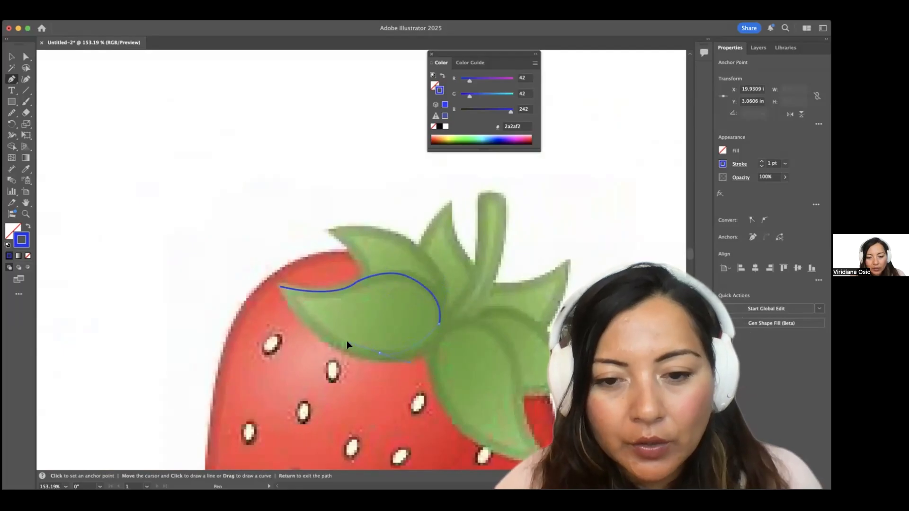
left_click_drag(322, 354, 321, 353)
left_click(380, 353)
left_click_drag(280, 286, 248, 235)
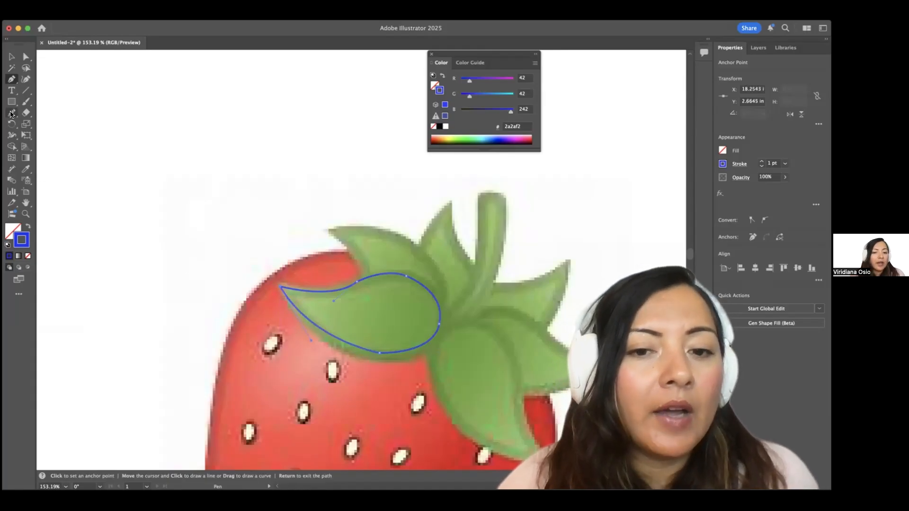
Smooth the leaf outline's upper-left, top and right edges with the Smooth tool.
left_click(11, 114)
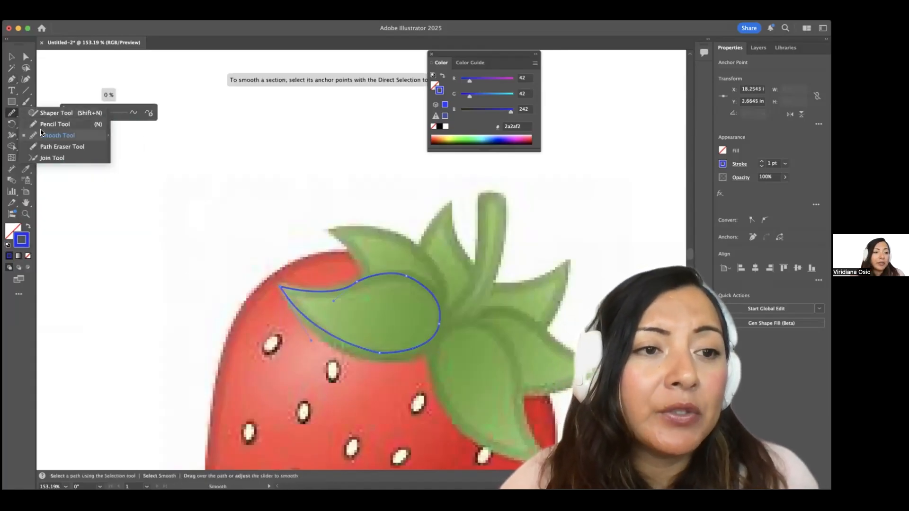
left_click(50, 124)
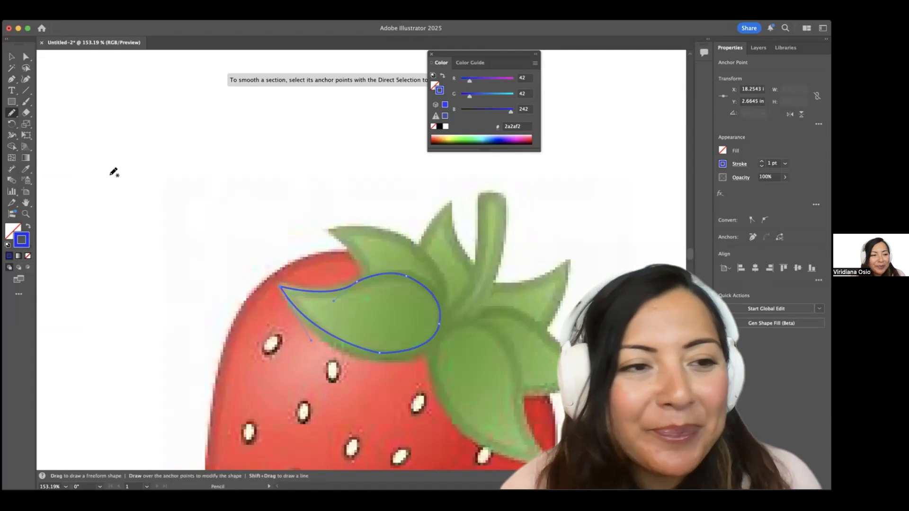
key("v")
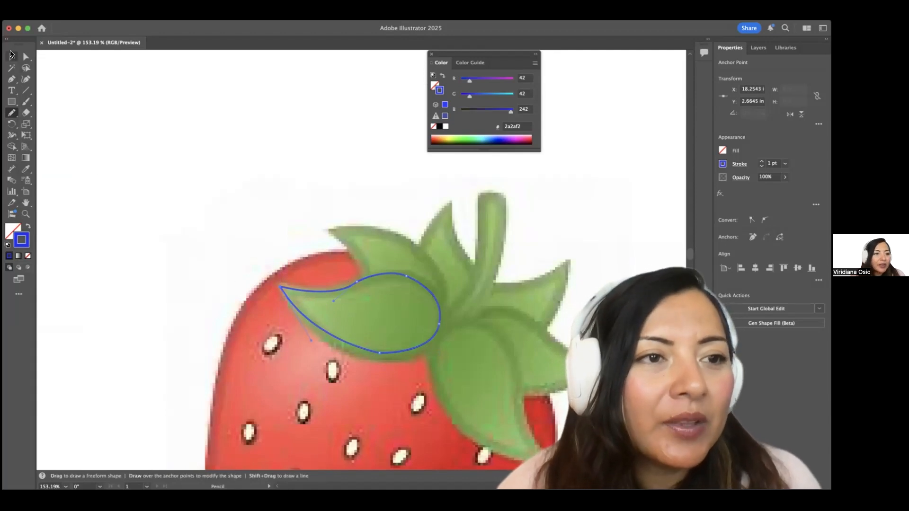
mouse_move(10, 113)
left_mouse_down()
mouse_move(43, 125)
mouse_move(38, 135)
left_mouse_up()
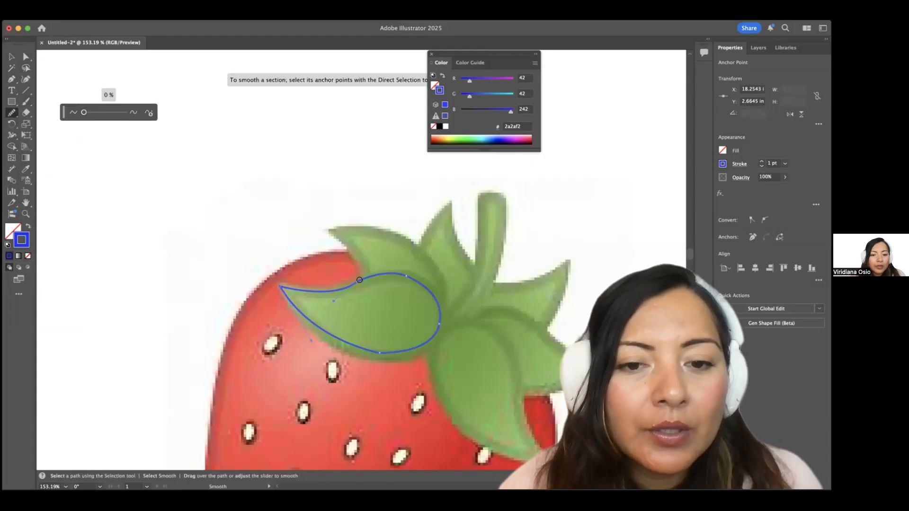
left_click_drag(344, 286, 340, 286)
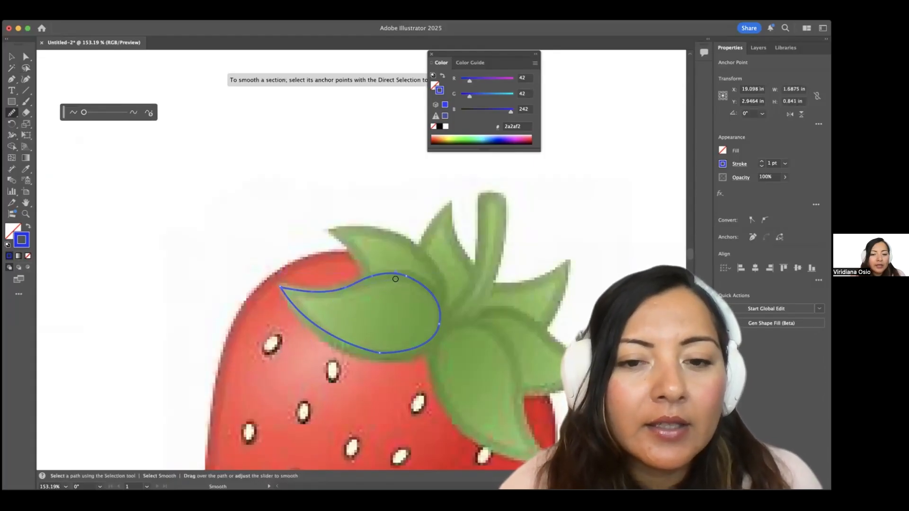
left_click_drag(413, 282, 414, 279)
left_click_drag(434, 323, 370, 357)
scroll(371, 366, "down", 1)
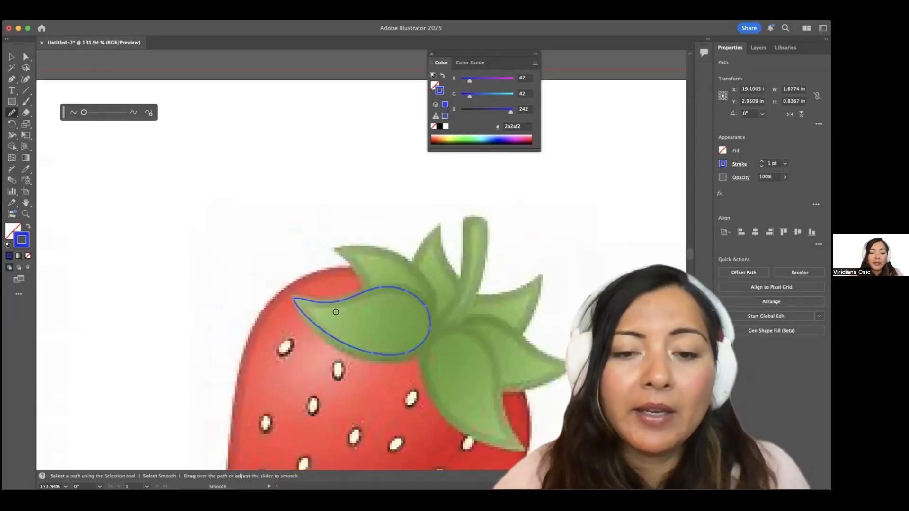
Fill the traced leaf with green 6ea23e sampled from the photo leaf.
left_click(12, 56)
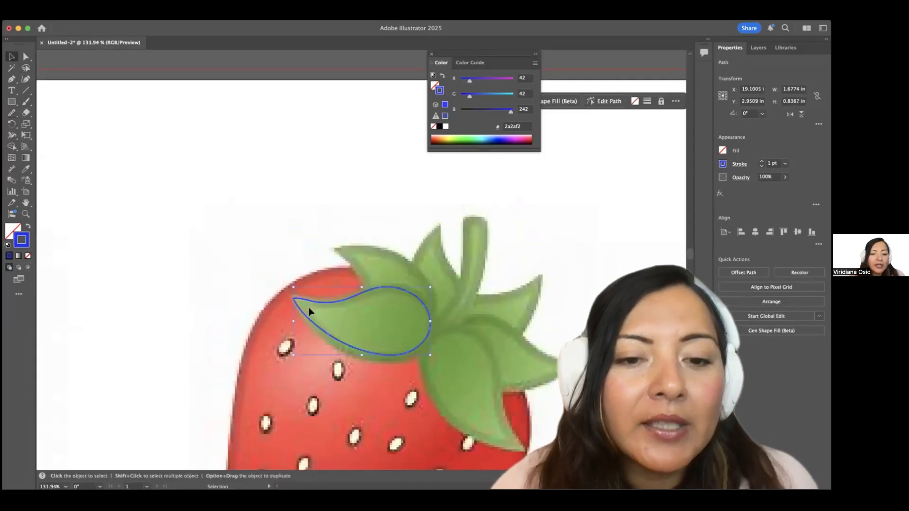
left_click(308, 307)
left_click(342, 298)
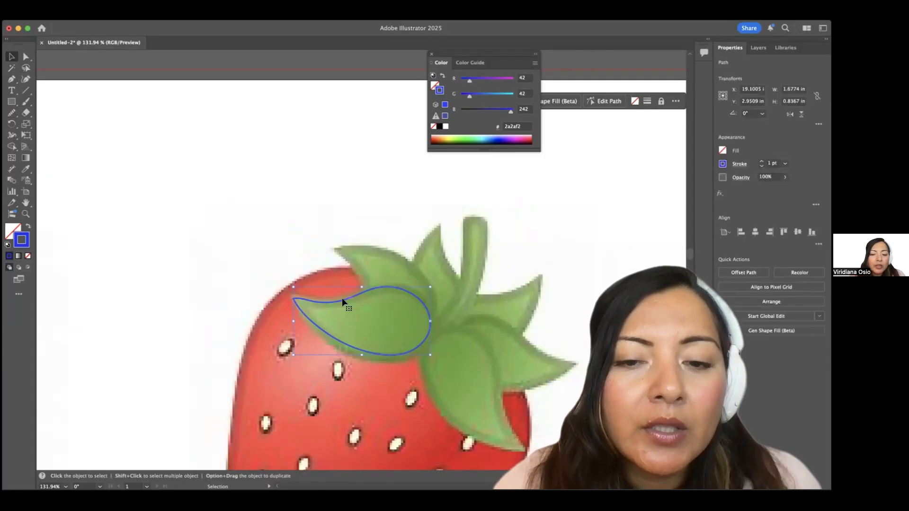
scroll(342, 297, "down", 1)
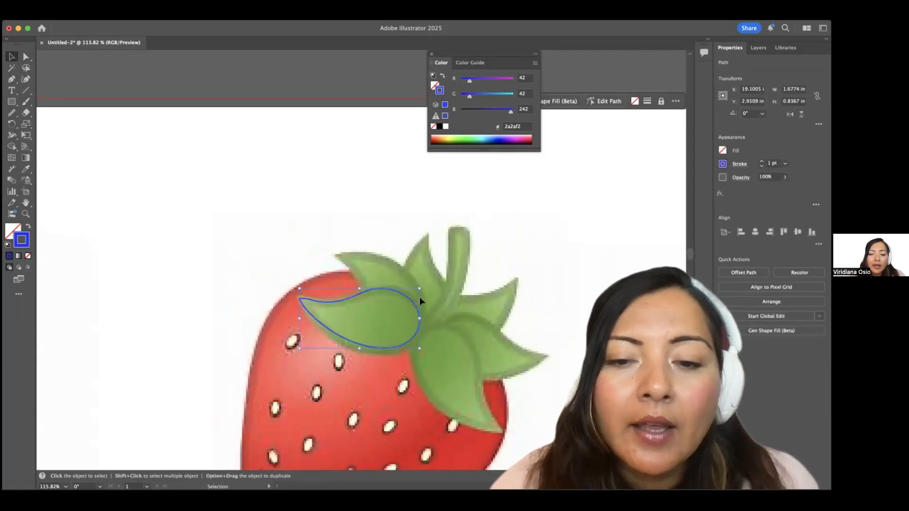
left_click(26, 169)
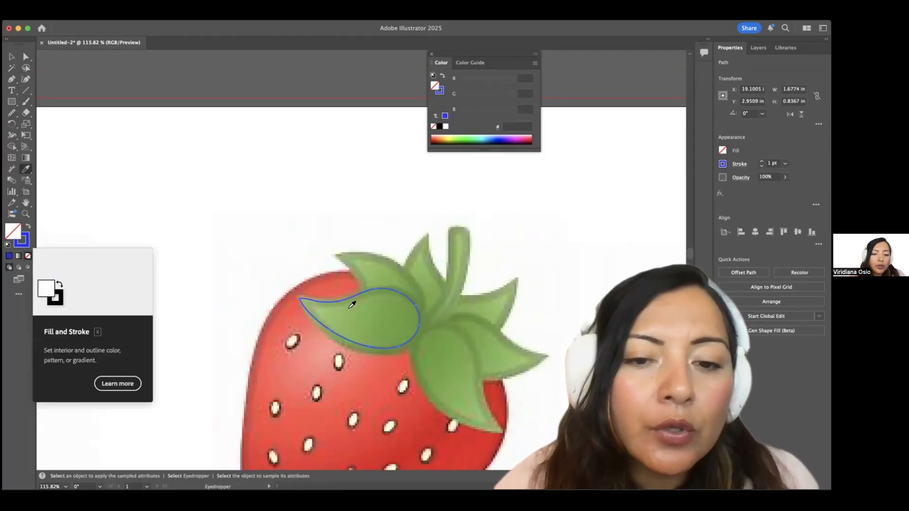
left_click(392, 315)
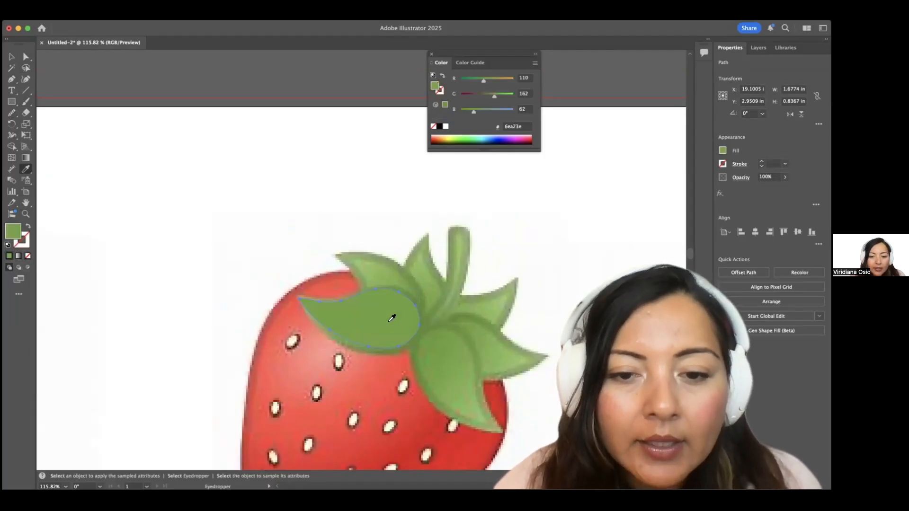
scroll(391, 317, "down", 2)
Set the leaf's stroke colour to black.
left_click(12, 57)
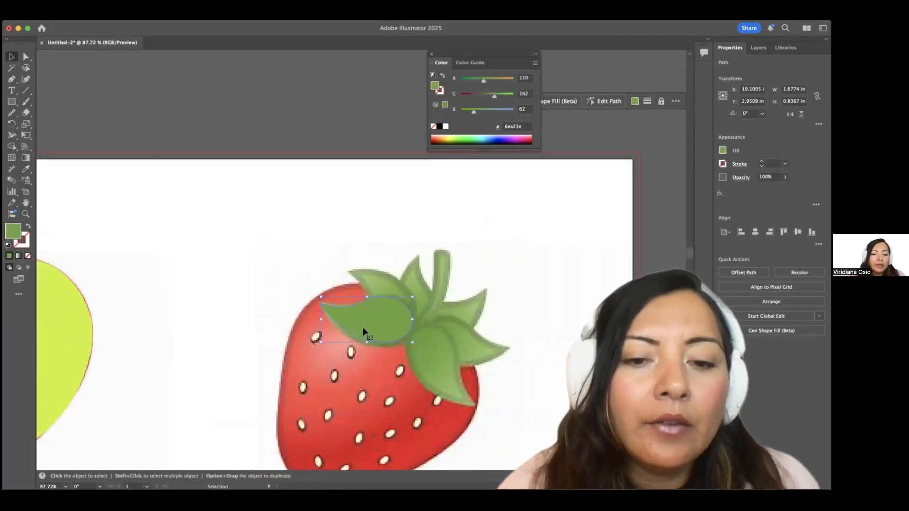
scroll(363, 328, "up", 3)
left_click(25, 238)
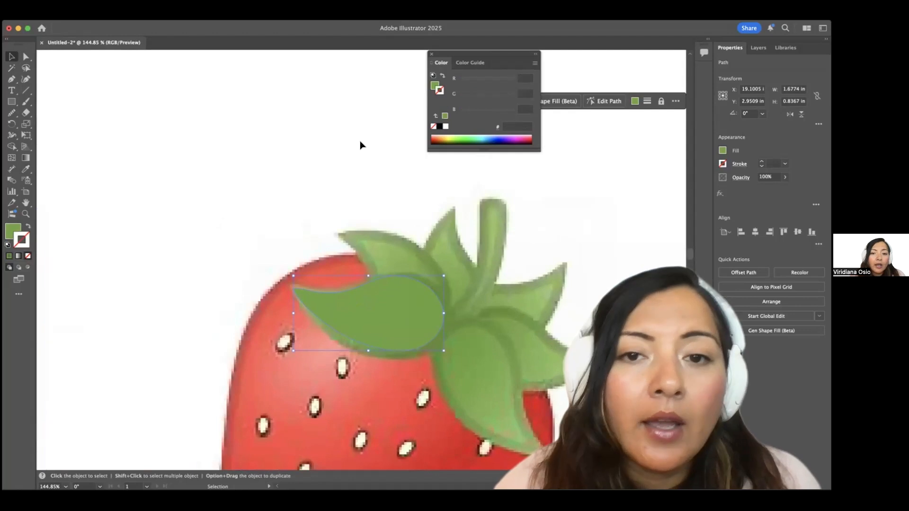
left_click(440, 126)
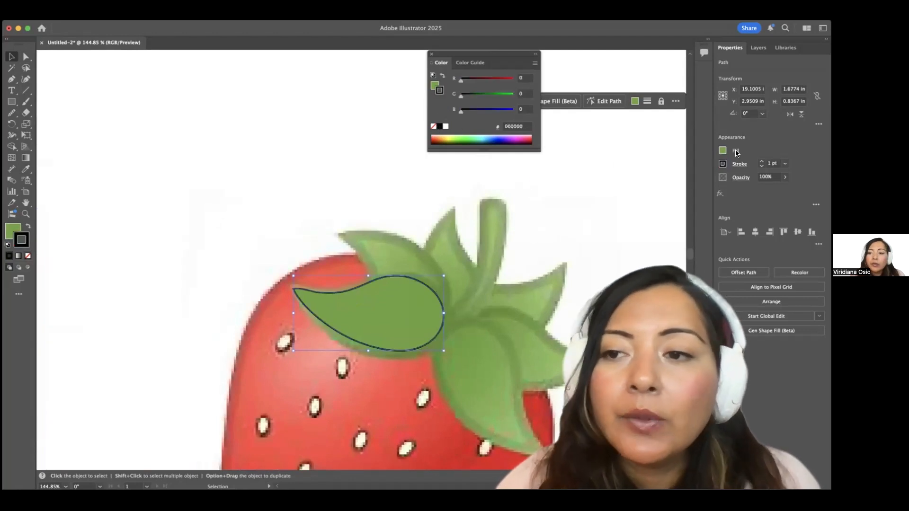
Increase the leaf's black outline weight to 4 pt.
left_click(761, 161)
left_click(761, 161)
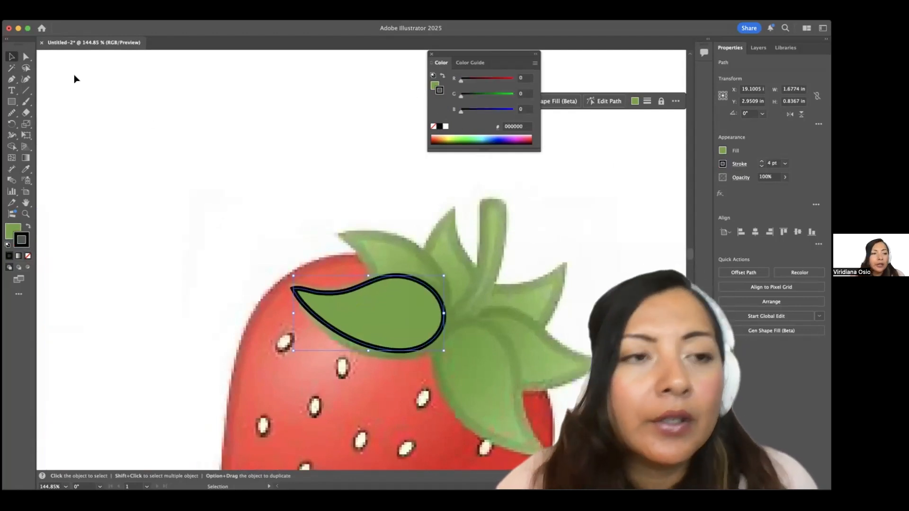
scroll(266, 189, "down", 2)
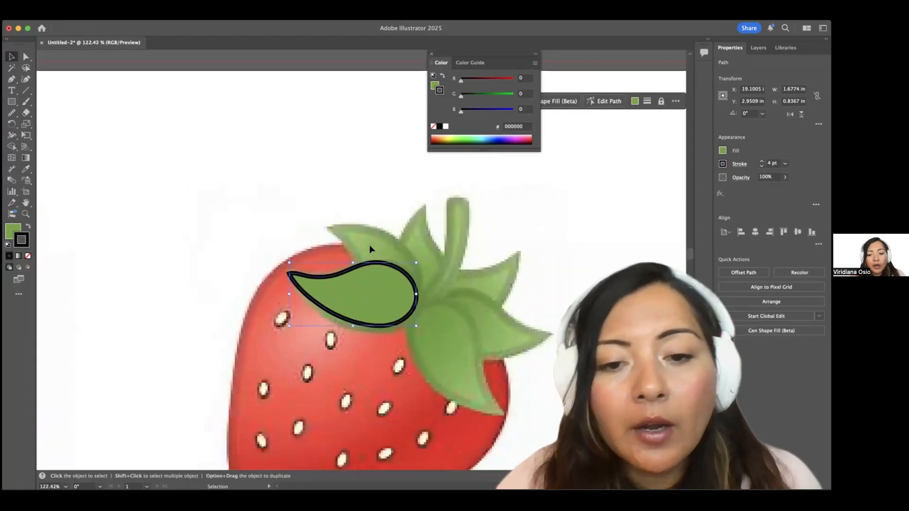
Copy and paste the leaf to create a duplicate beside the original.
left_click(444, 202)
scroll(444, 203, "down", 4)
left_click(414, 282)
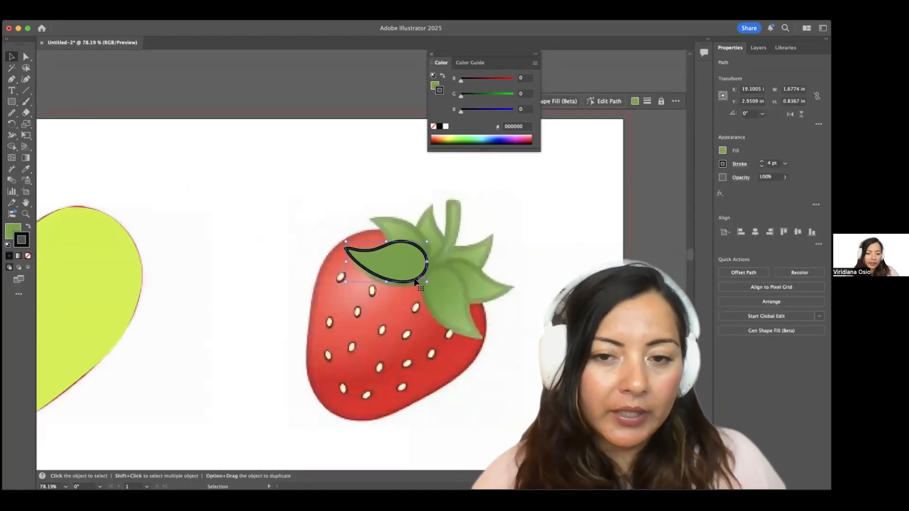
key("super+c")
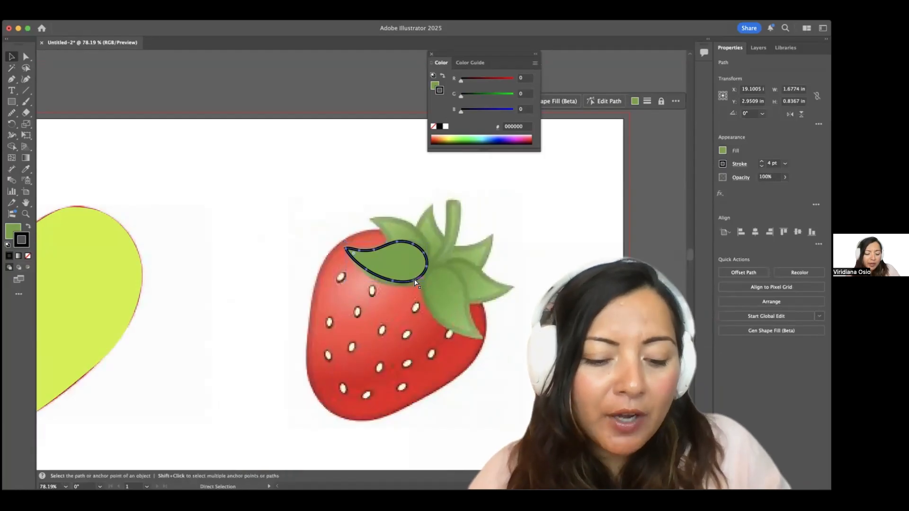
key("super+v")
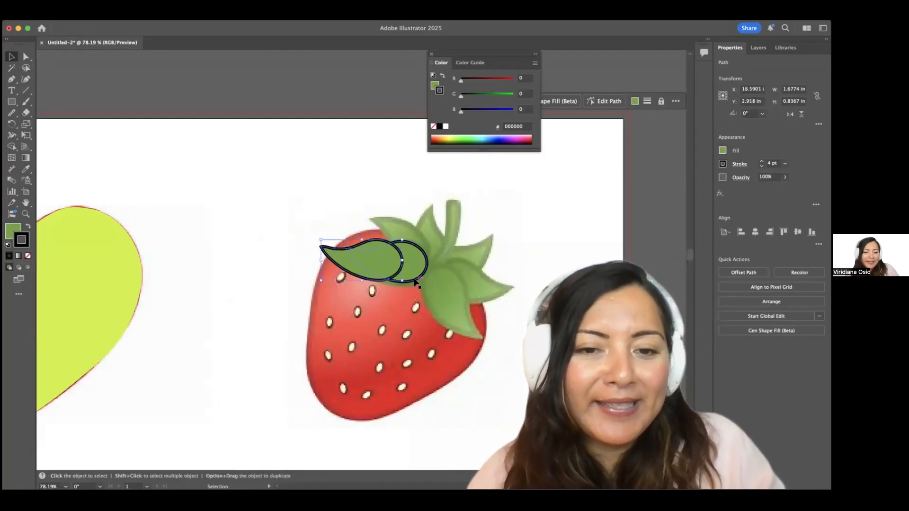
Reflect the leaf copy vertically, rotate it, and move it to the strawberry's right side.
left_click(106, 17)
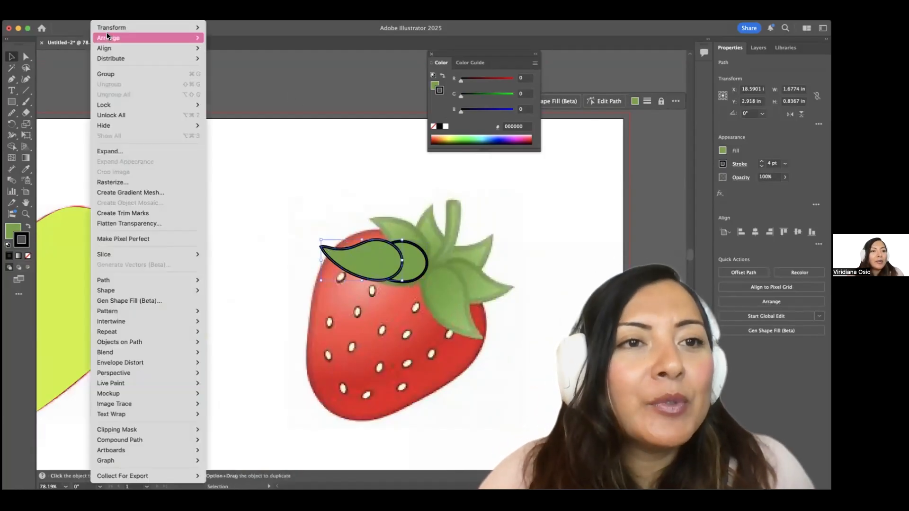
mouse_move(163, 28)
left_click(266, 64)
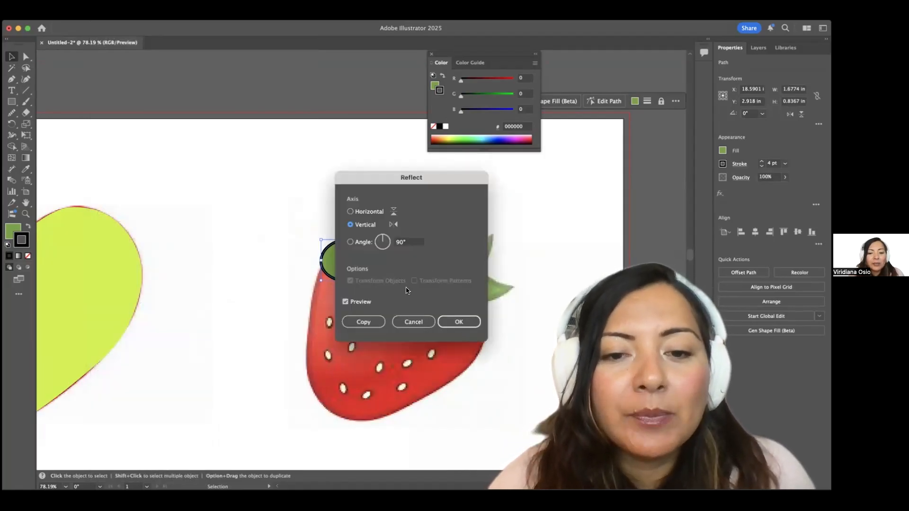
left_click(478, 319)
left_click_drag(409, 261, 399, 340)
left_click_drag(366, 260, 453, 300)
scroll(453, 301, "down", 1)
Paste another leaf copy, rotate it about 161°, place it over the right-hand leaf and narrow it slightly.
key("super+c")
key("super+v")
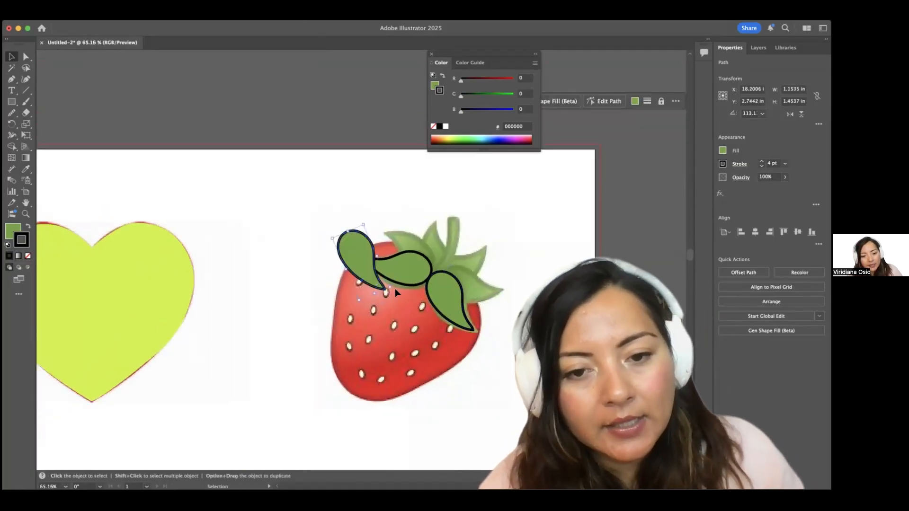
key("v")
left_click_drag(395, 288, 424, 265)
left_click_drag(357, 260, 454, 282)
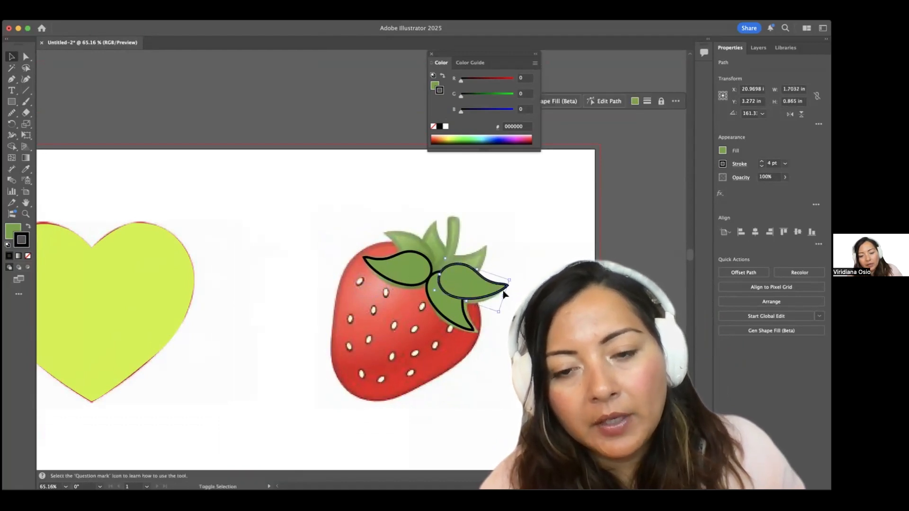
left_click_drag(505, 295, 477, 289)
scroll(496, 296, "up", 5)
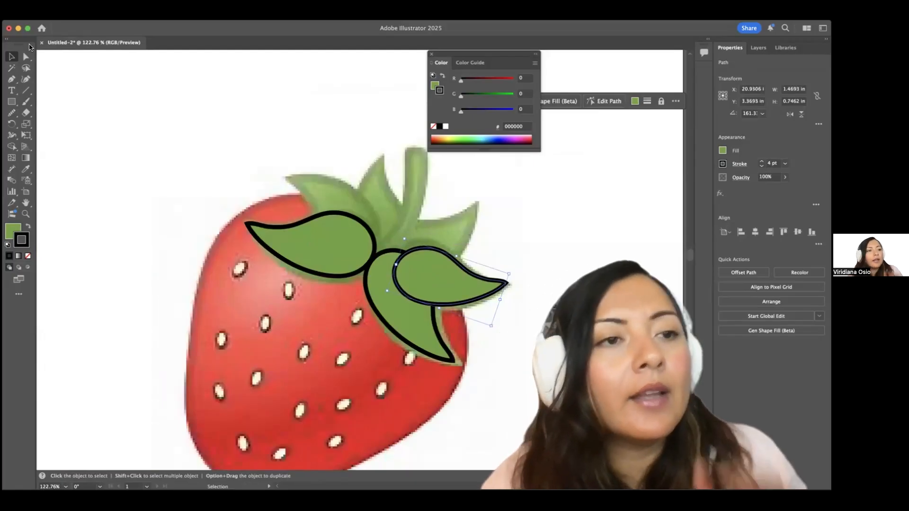
left_click(26, 56)
scroll(378, 244, "up", 7)
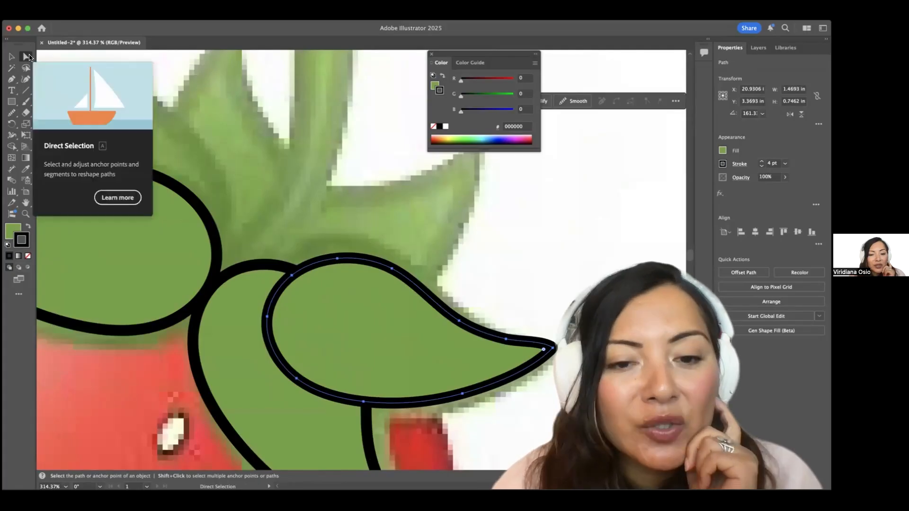
Drag the right leaf's anchor points and handles to reshape its top curve and pointed tip.
left_click(497, 265)
scroll(419, 290, "down", 3)
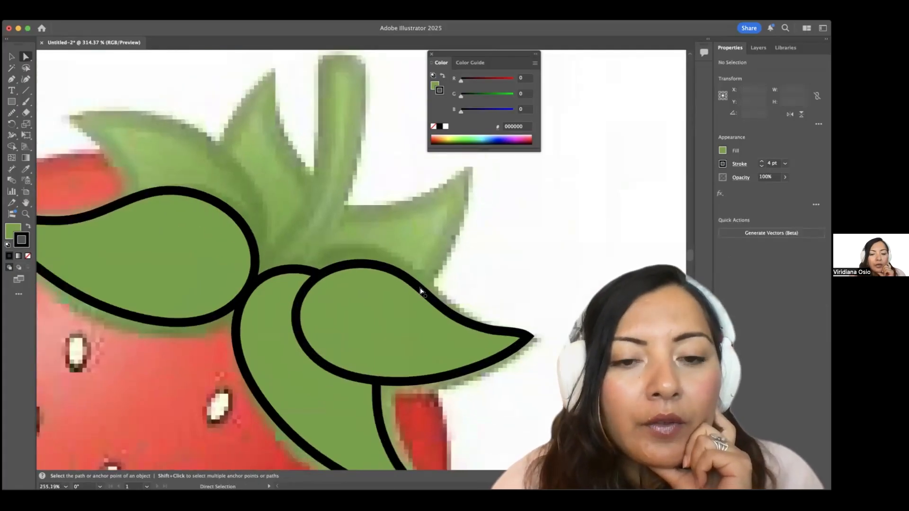
left_click(423, 292)
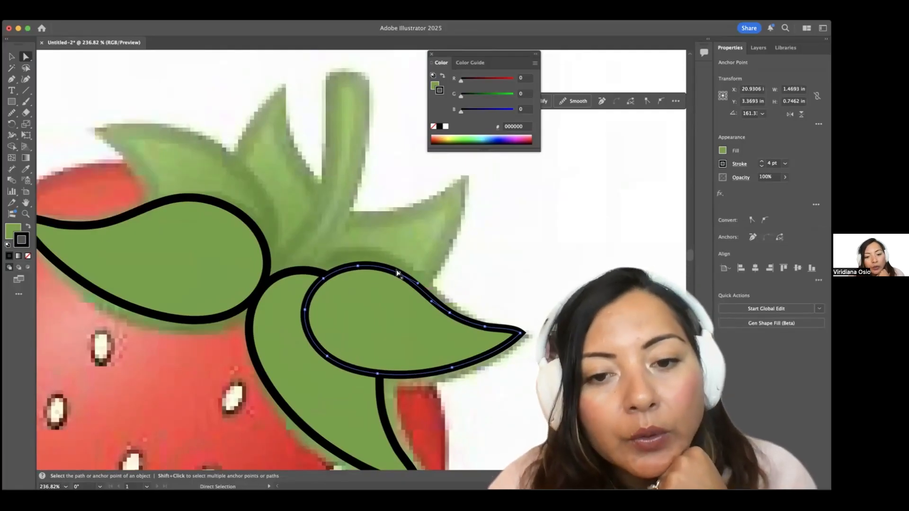
left_click_drag(397, 273, 341, 261)
left_click_drag(396, 267, 404, 276)
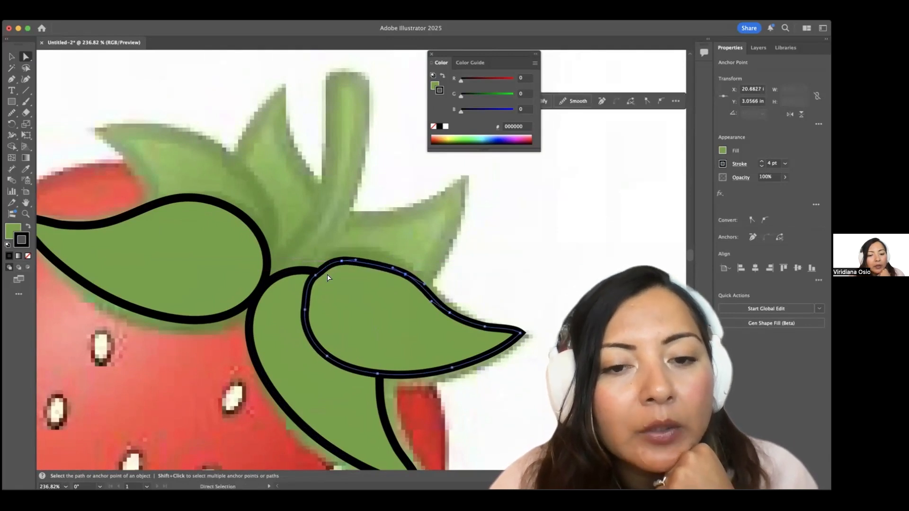
left_click_drag(341, 262, 314, 271)
left_click_drag(449, 312, 500, 334)
left_click(520, 333)
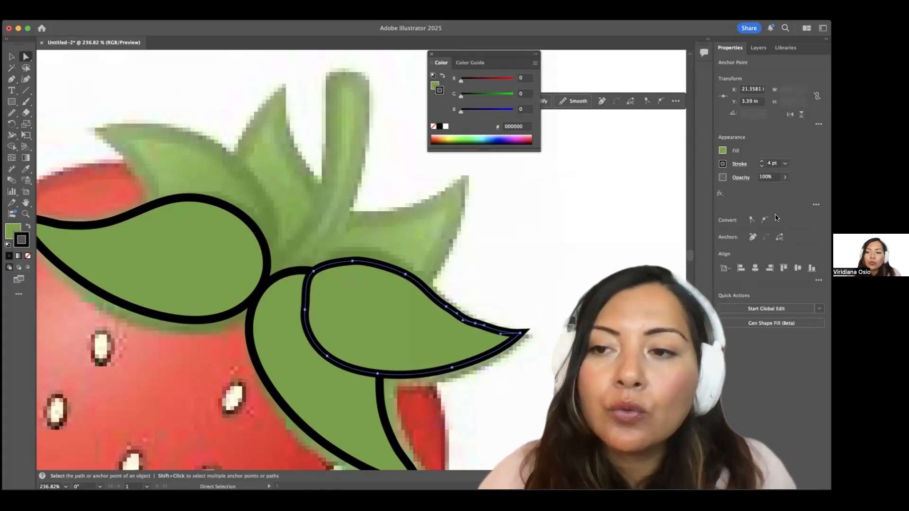
left_click(738, 165)
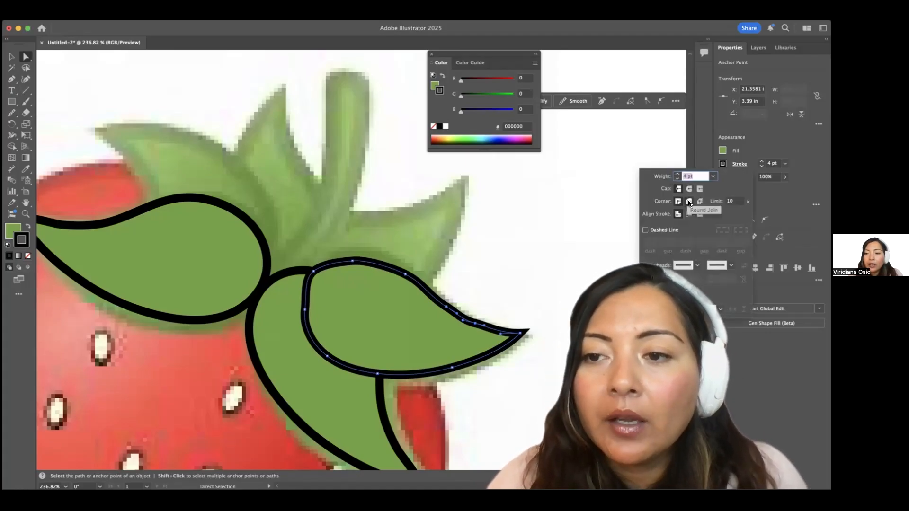
Give the leaf's black outline rounded corners and round ends in the Stroke options.
left_click(689, 202)
left_click(690, 189)
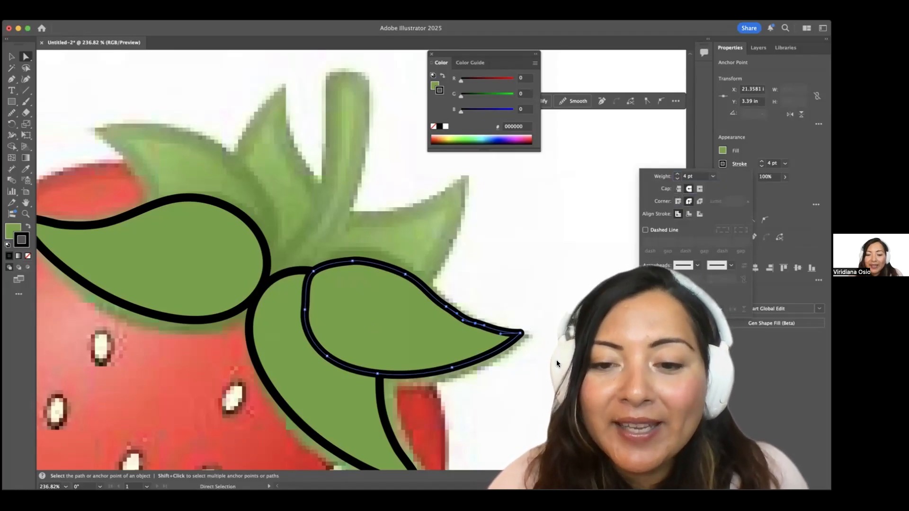
scroll(574, 375, "down", 2)
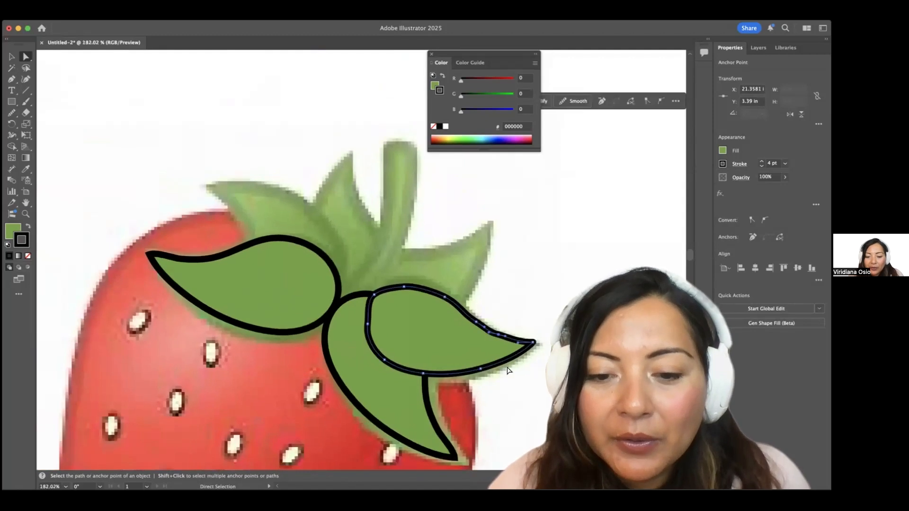
scroll(439, 429, "up", 3)
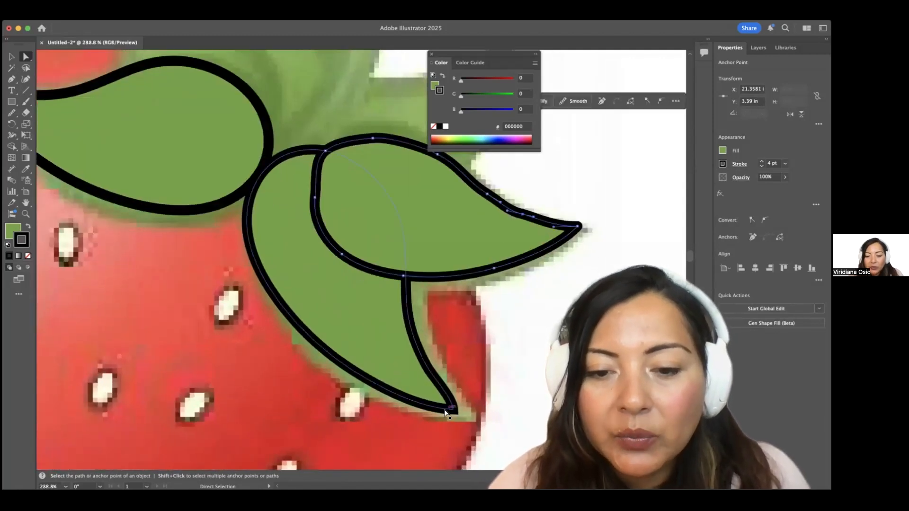
scroll(520, 294, "down", 1)
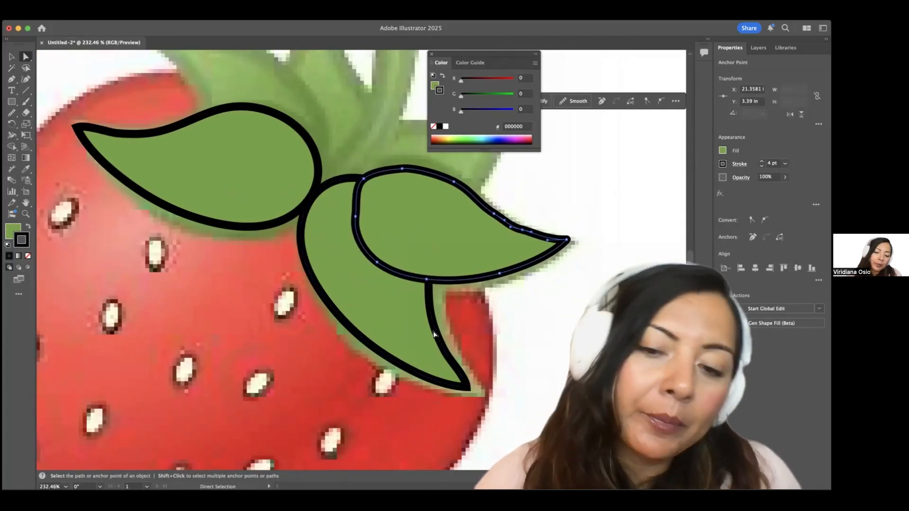
scroll(449, 256, "up", 2)
scroll(448, 256, "up", 2)
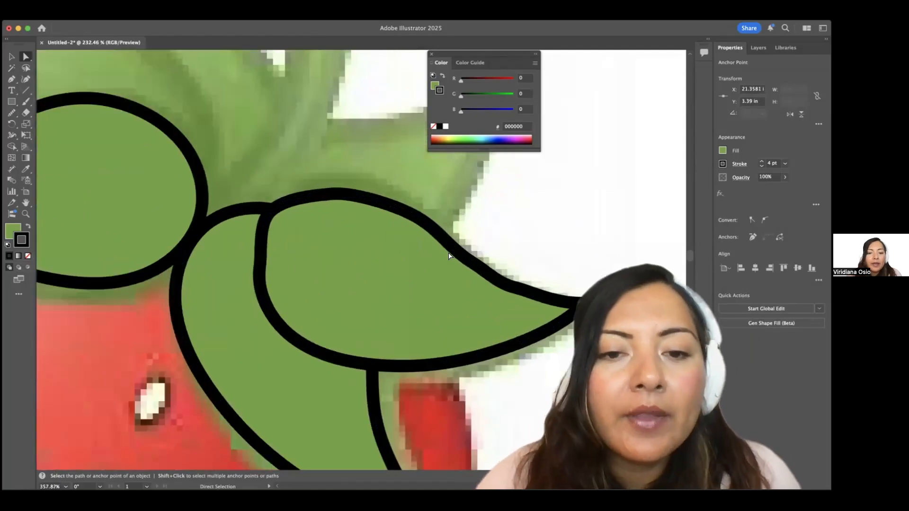
Smooth the right-hand leaf's top, left and right edges with the Smooth Tool.
left_click(10, 115)
left_click_drag(10, 115, 41, 135)
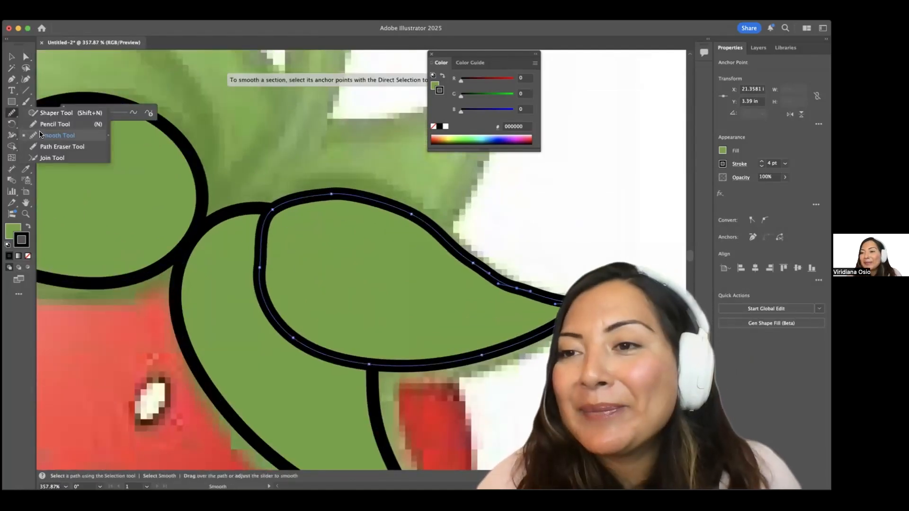
left_click(41, 135)
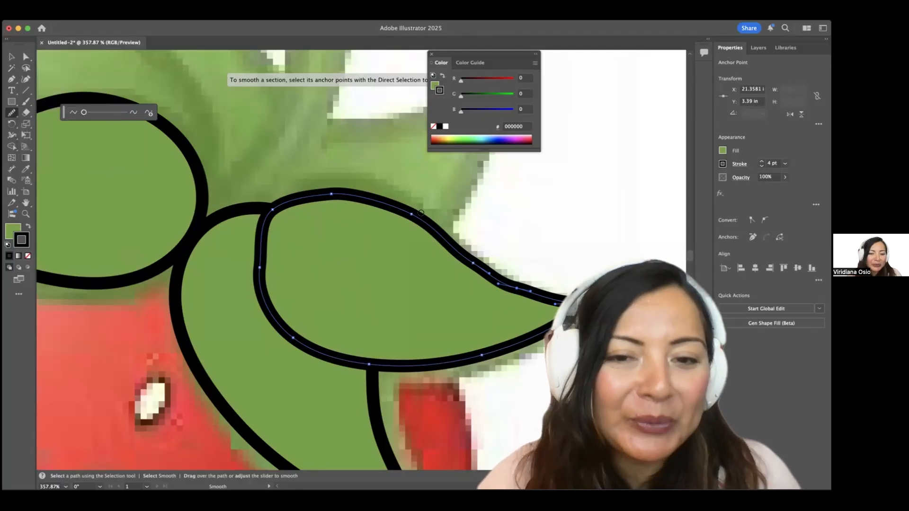
left_click_drag(362, 191, 275, 191)
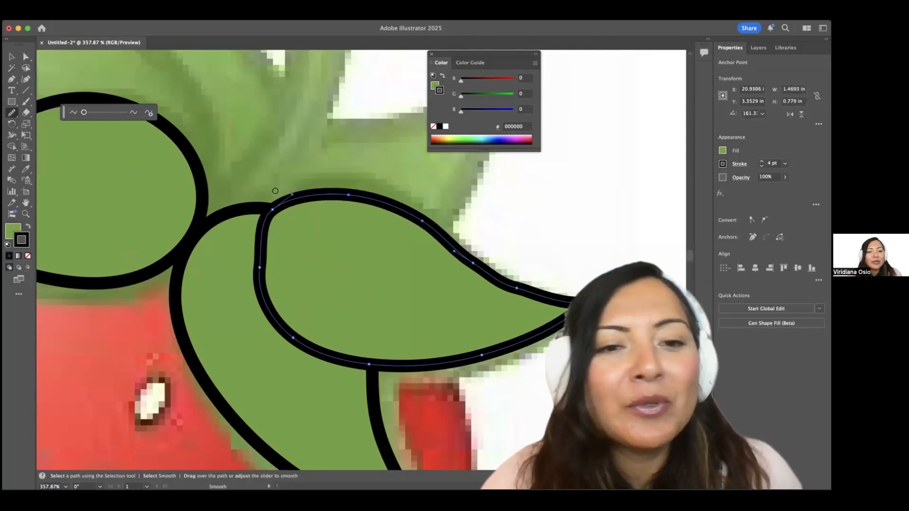
left_click_drag(258, 235, 262, 309)
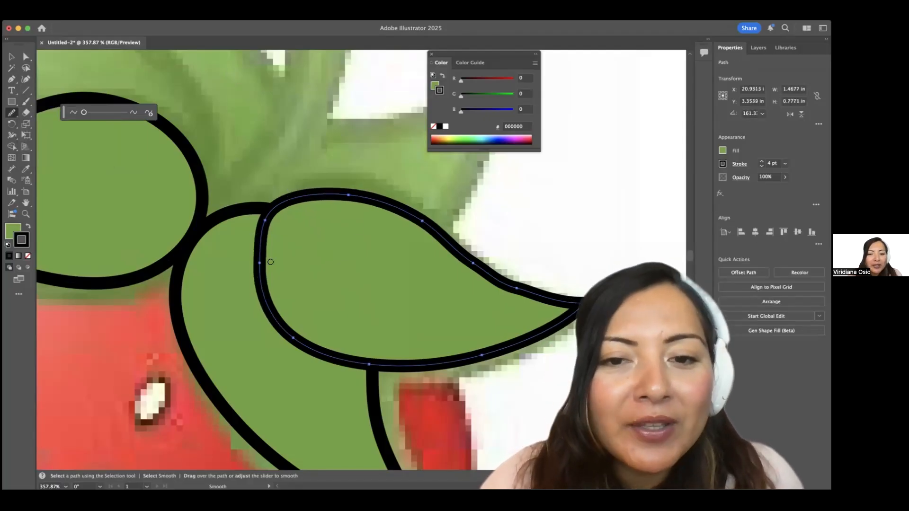
mouse_move(516, 285)
left_mouse_down()
mouse_move(465, 265)
mouse_move(498, 287)
mouse_move(504, 281)
mouse_move(428, 240)
left_mouse_up()
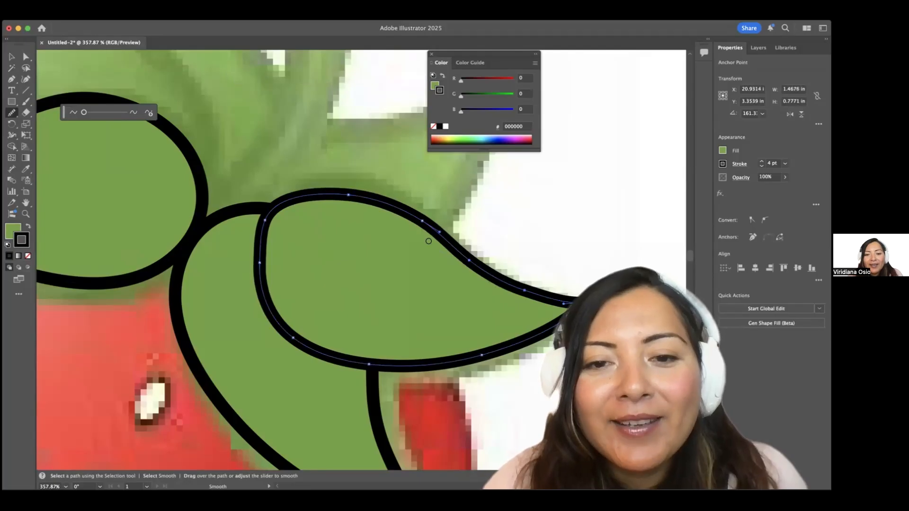
scroll(330, 227, "down", 5)
Round the left leaf's sharp tip to about a 0.05 in corner radius using its live corner widget.
key("a")
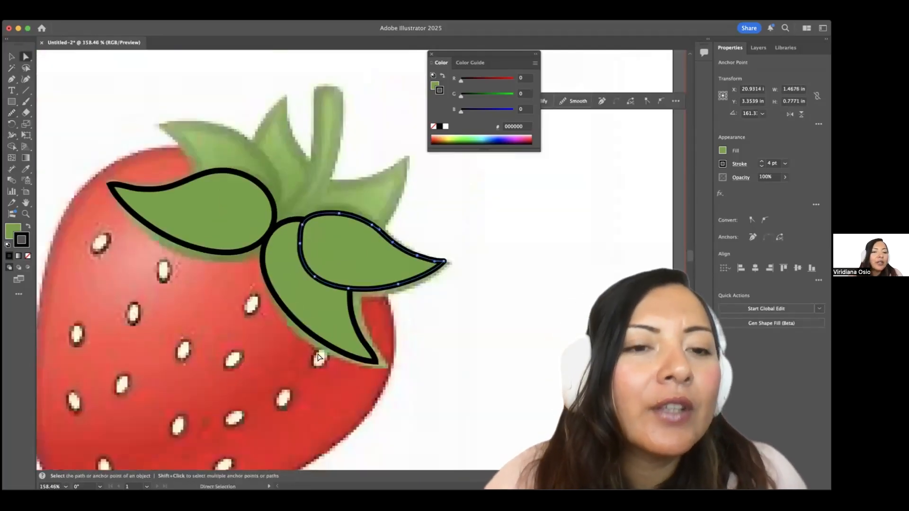
scroll(265, 222, "up", 3)
left_click(269, 183)
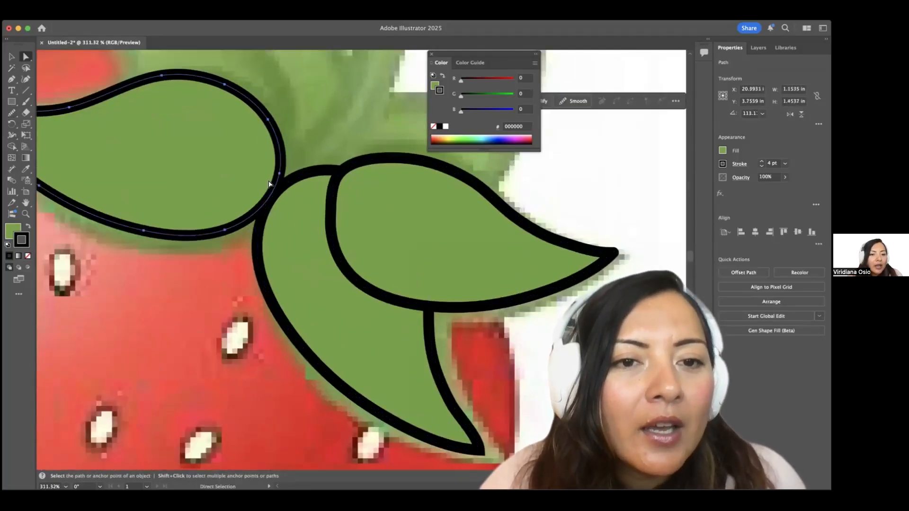
scroll(270, 183, "up", 2)
scroll(184, 176, "left", 3)
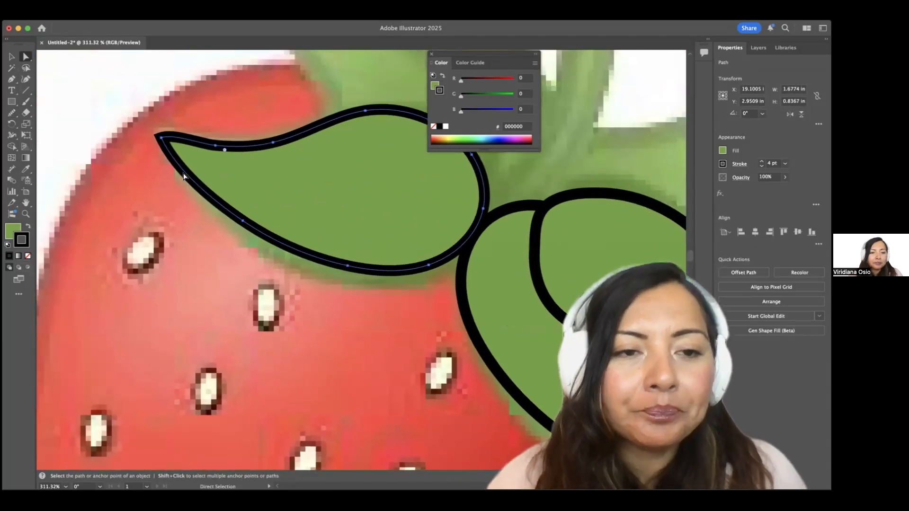
scroll(183, 176, "up", 4)
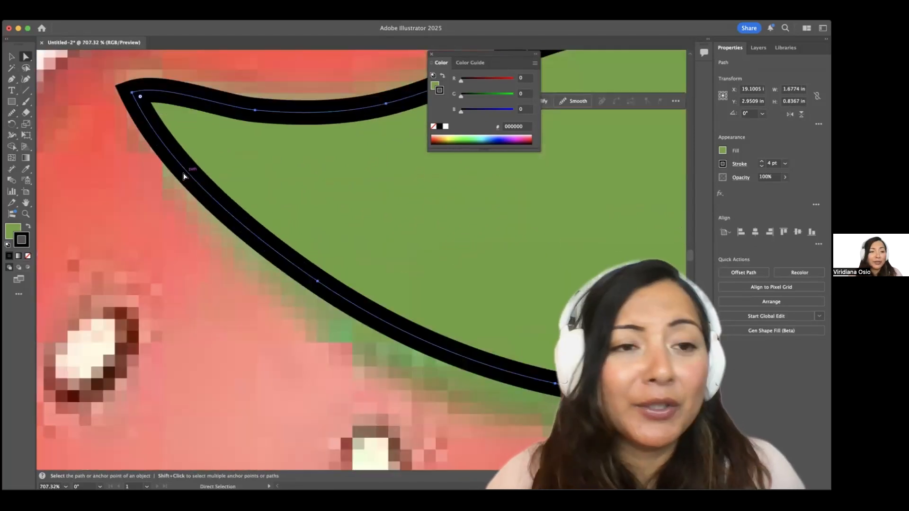
scroll(183, 176, "up", 2)
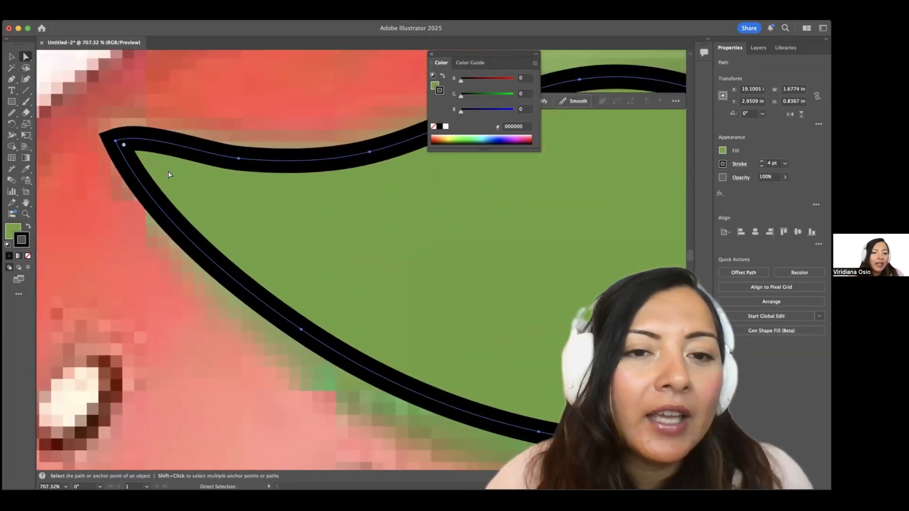
scroll(169, 174, "down", 4)
scroll(169, 175, "up", 5)
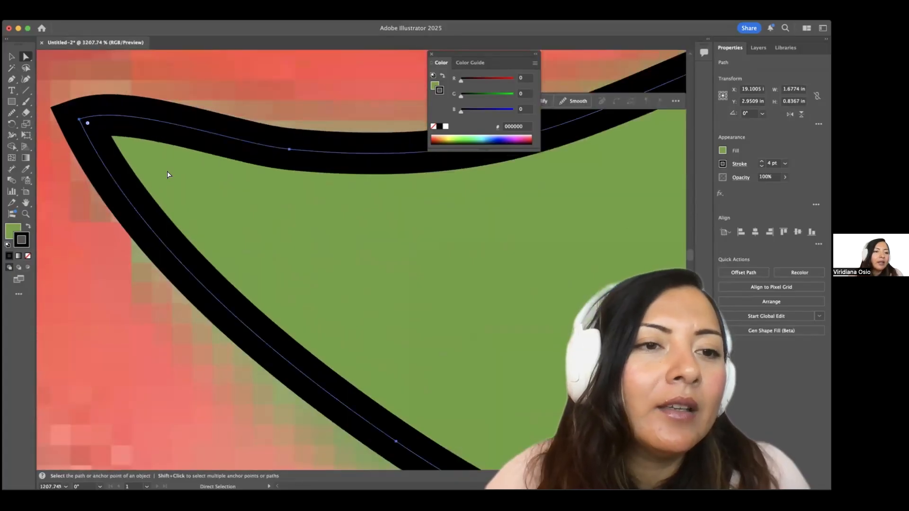
scroll(169, 175, "left", 3)
scroll(170, 172, "up", 1)
scroll(186, 150, "up", 2)
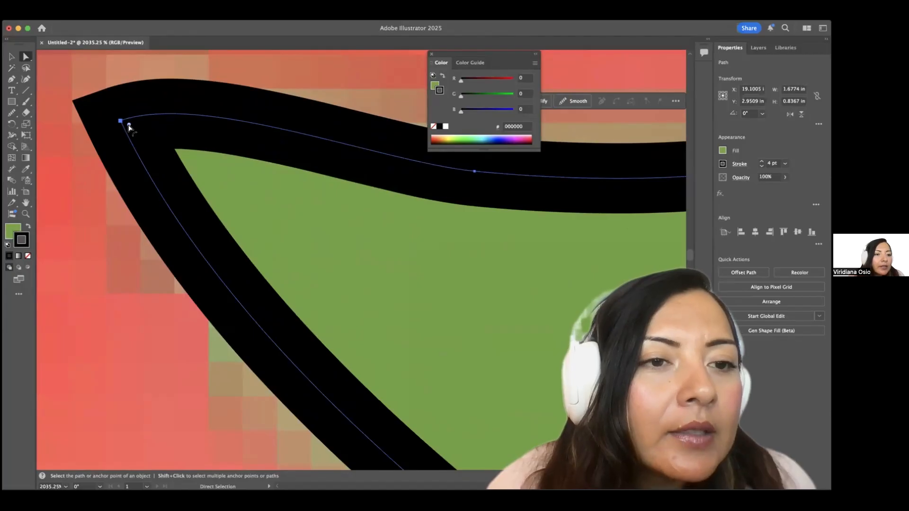
scroll(129, 127, "up", 2)
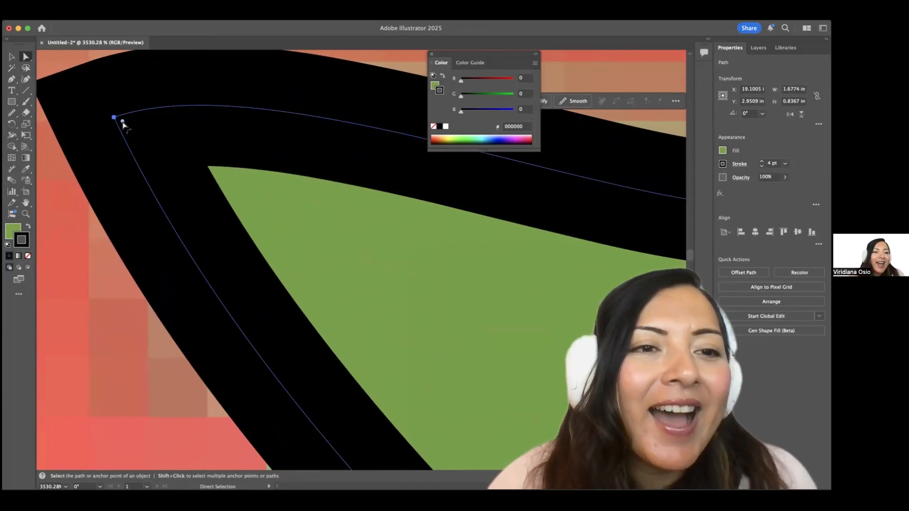
left_click_drag(123, 123, 435, 316)
scroll(296, 233, "down", 5)
scroll(298, 227, "down", 1)
scroll(435, 316, "down", 6)
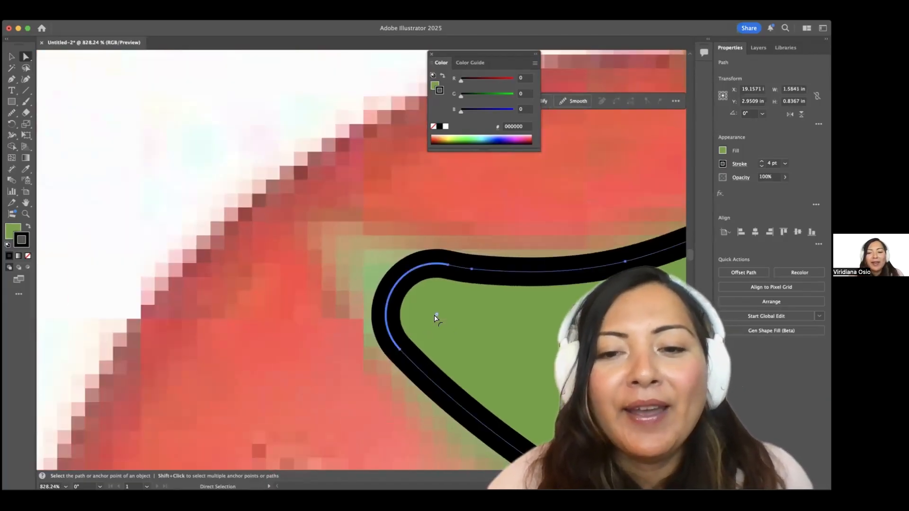
scroll(399, 382, "down", 8)
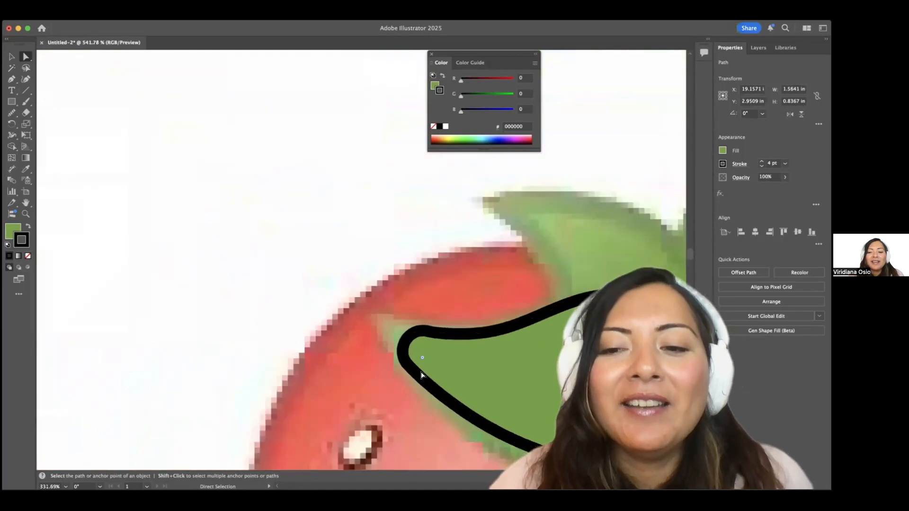
scroll(419, 367, "down", 3)
left_click(364, 355)
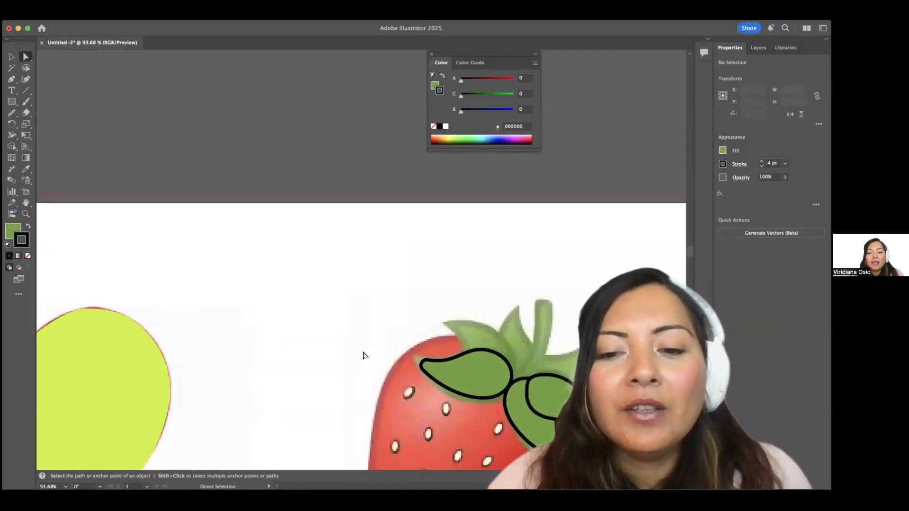
scroll(461, 261, "down", 5)
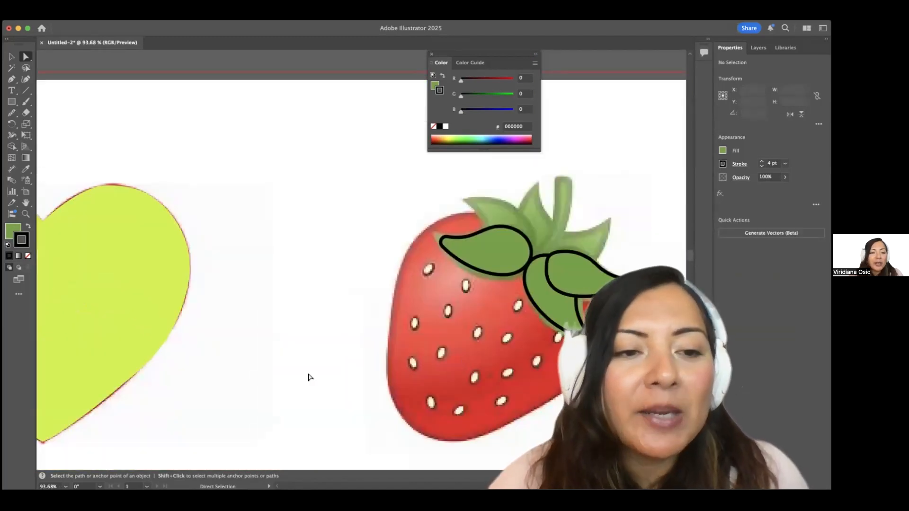
scroll(310, 377, "left", 5)
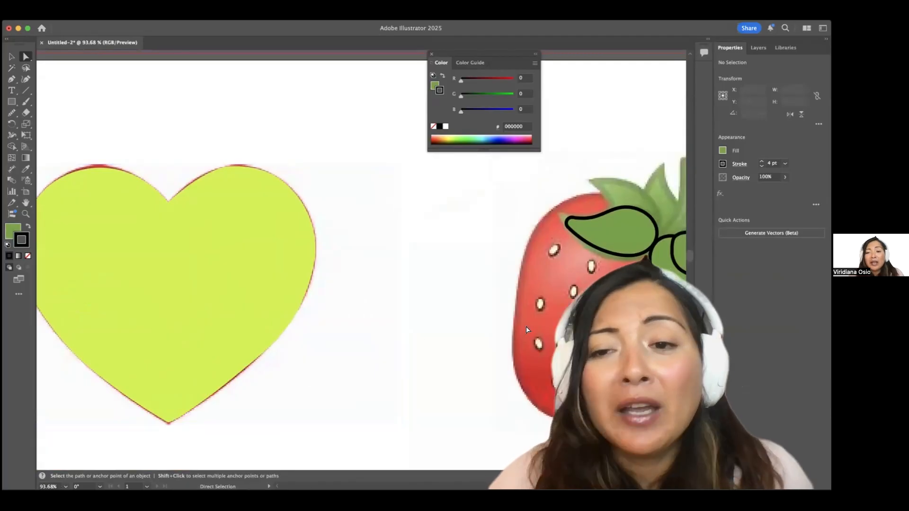
scroll(522, 330, "right", 2)
scroll(519, 332, "right", 5)
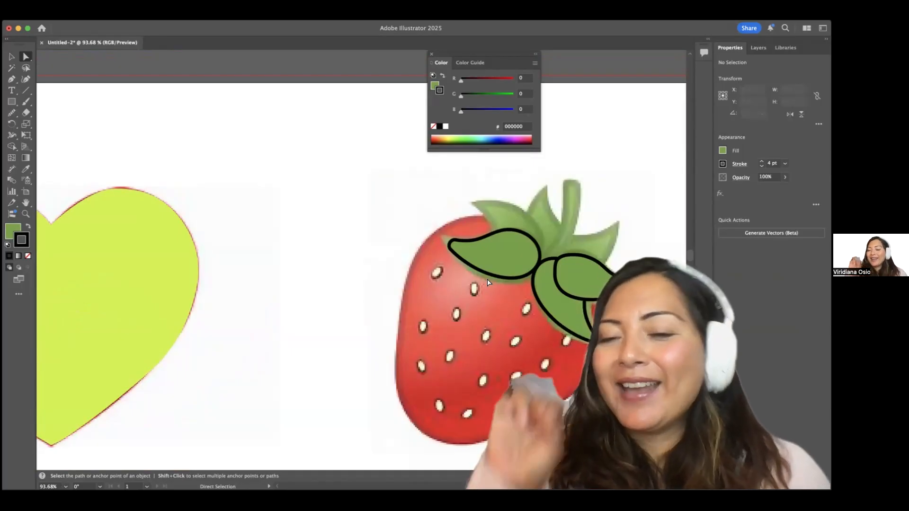
scroll(483, 270, "right", 1)
scroll(483, 270, "up", 10)
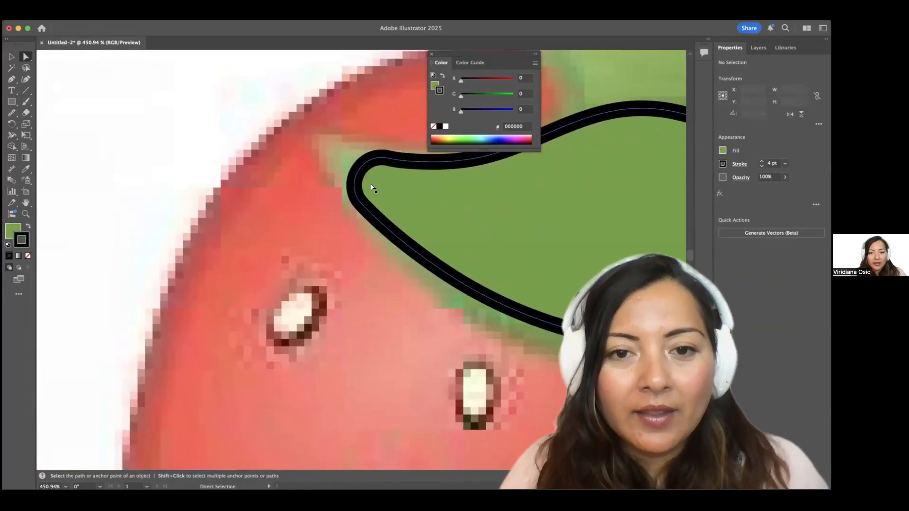
Increase the left leaf's tip rounding to about a 0.1 in corner radius.
scroll(372, 188, "up", 4)
left_click(390, 186)
left_click_drag(391, 189, 407, 199)
scroll(407, 201, "down", 5)
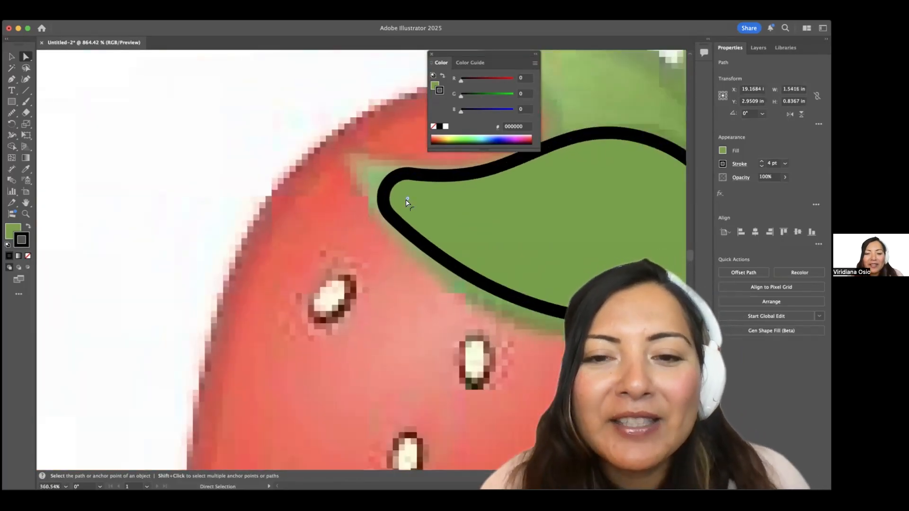
scroll(407, 202, "down", 6)
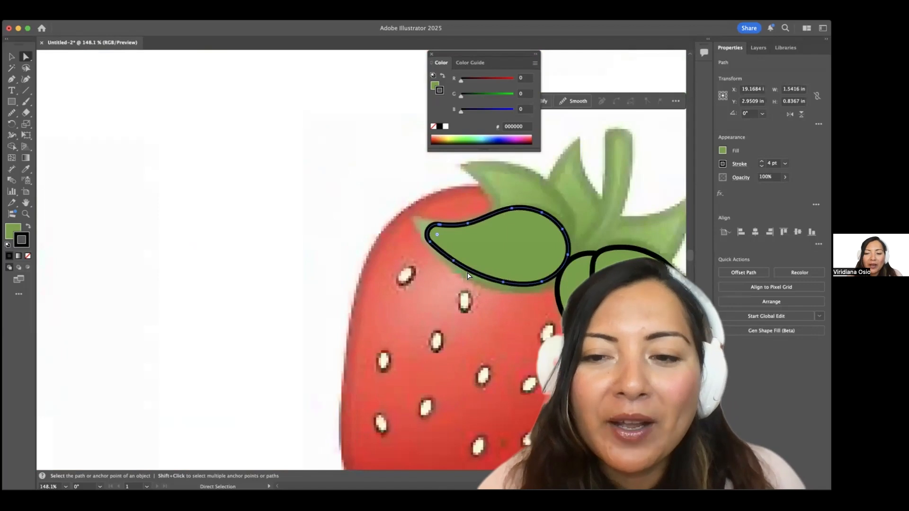
scroll(473, 272, "down", 8)
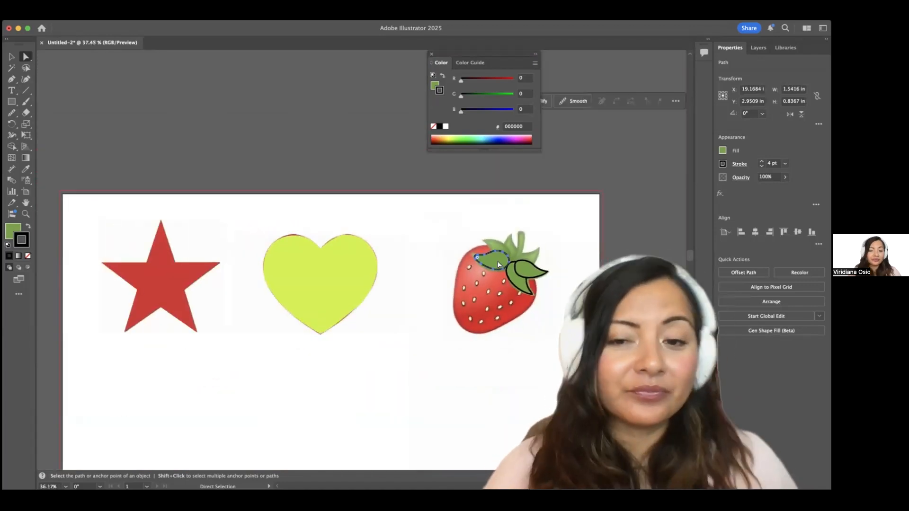